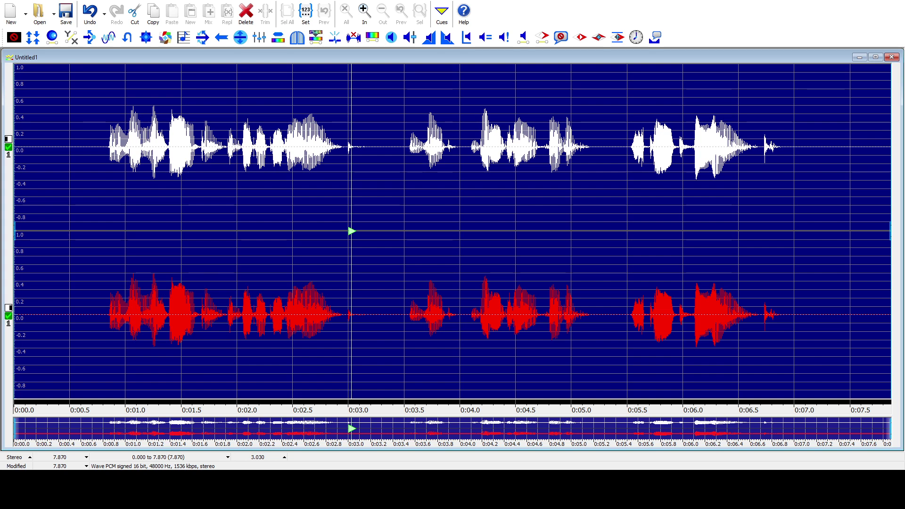
# - Undo the previous recording and record a new voice take of about 9 seconds in the same file
pyautogui.hotkey('ctrl', 'z')
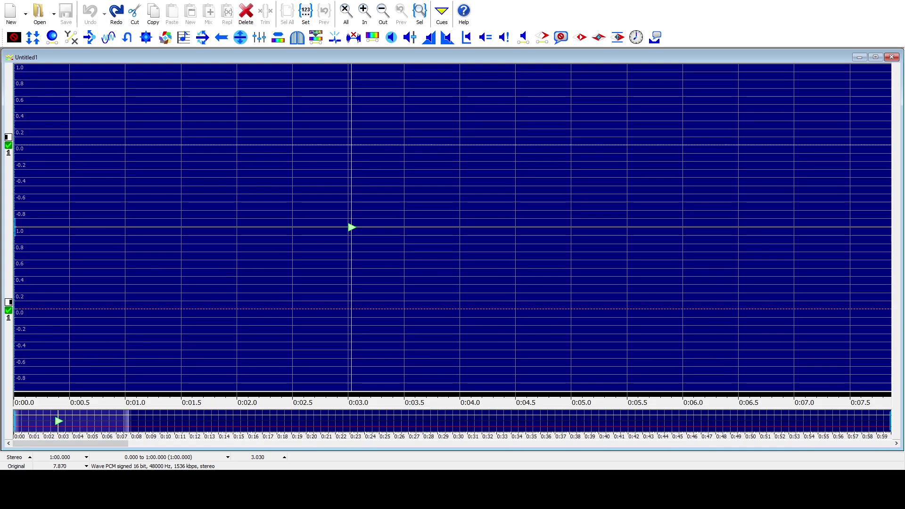
pyautogui.hotkey('ctrl', 'F9')
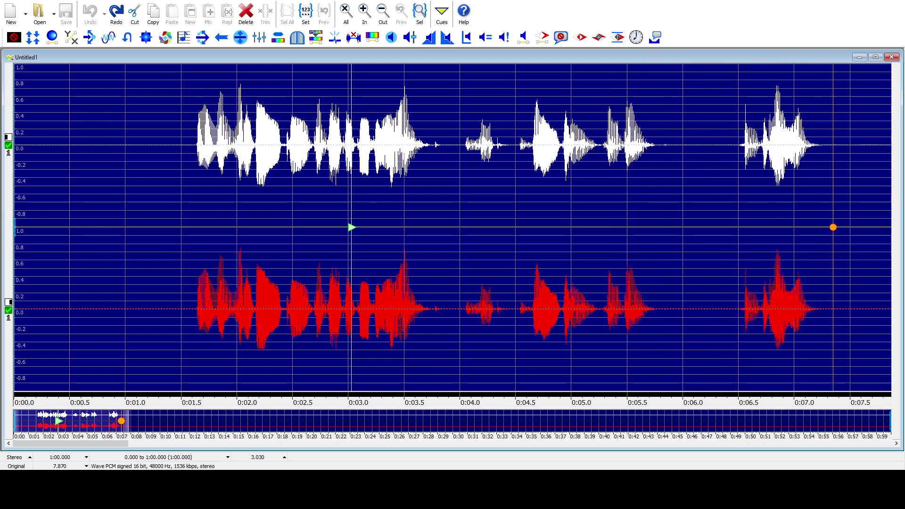
pyautogui.press('F8')
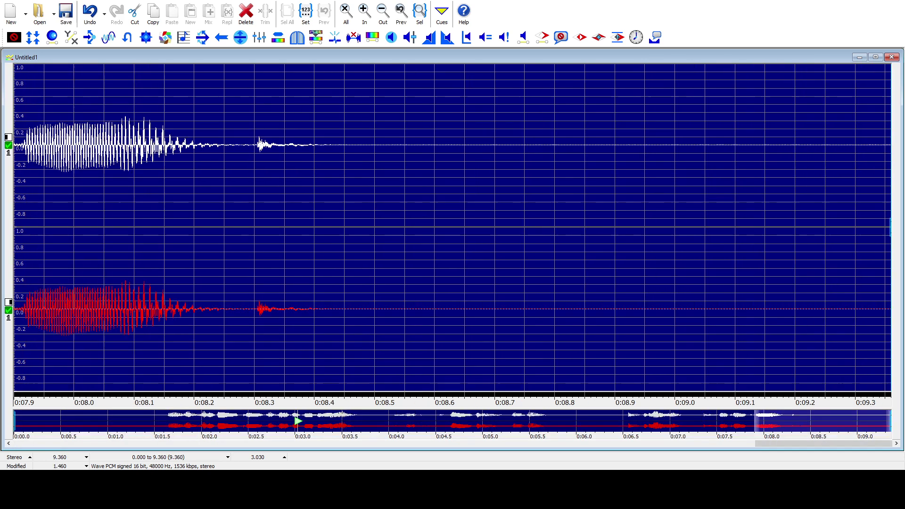
# - Play back the new take and shorten the recording to 7.663 seconds
pyautogui.press('F4')
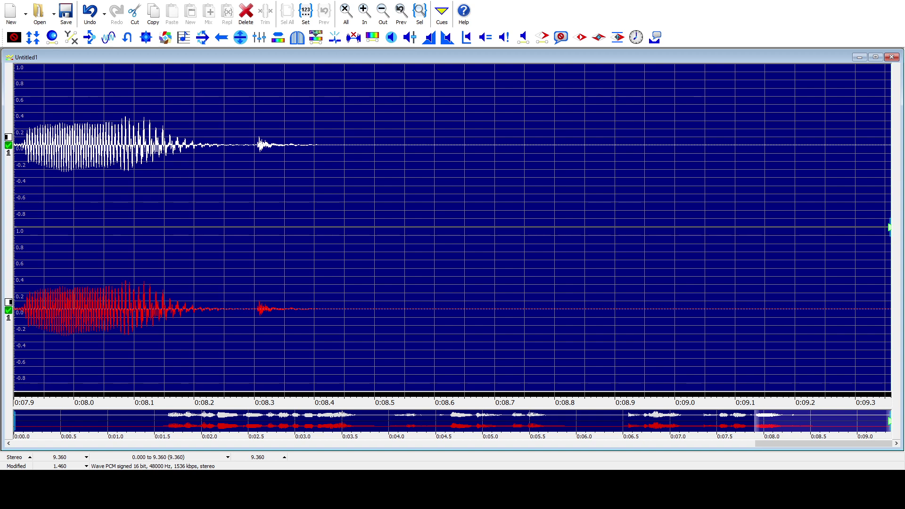
pyautogui.press('space')
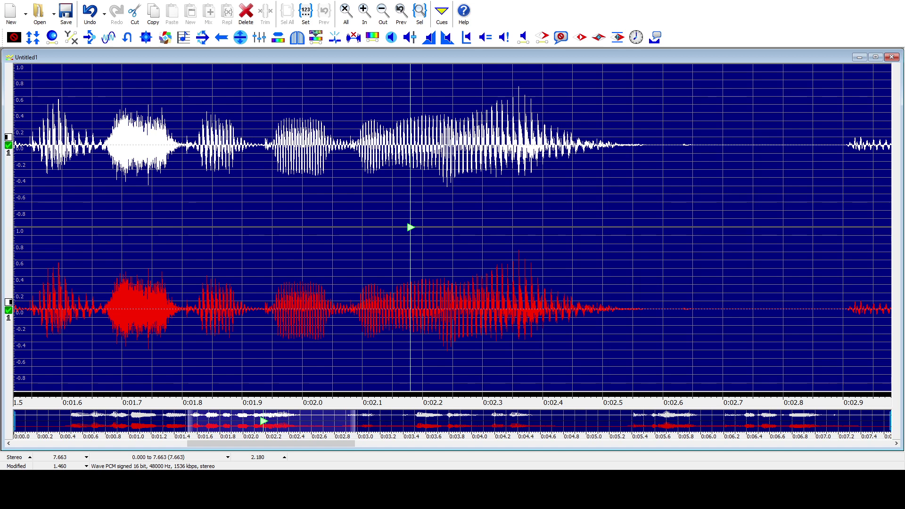
pyautogui.press('space')
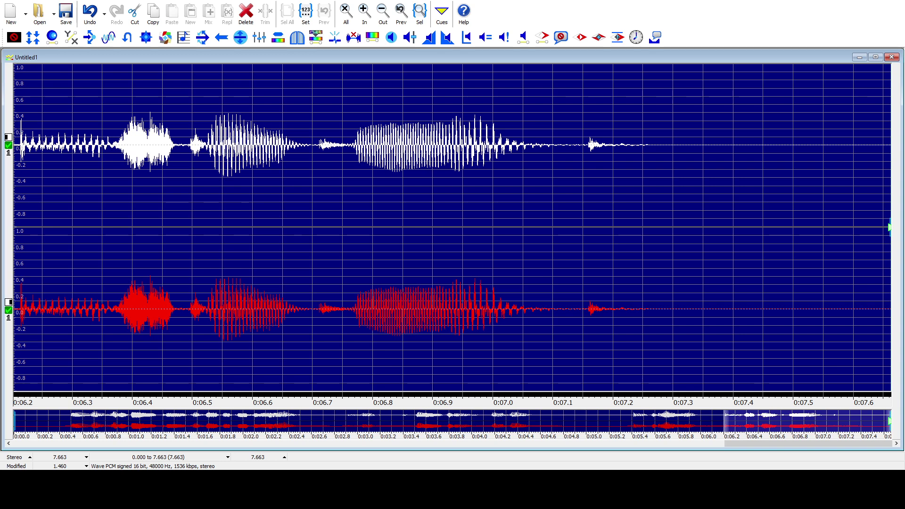
# - Undo the last processing, apply the TDR Molotok VST effect to the whole recording and play it back
pyautogui.press('space')
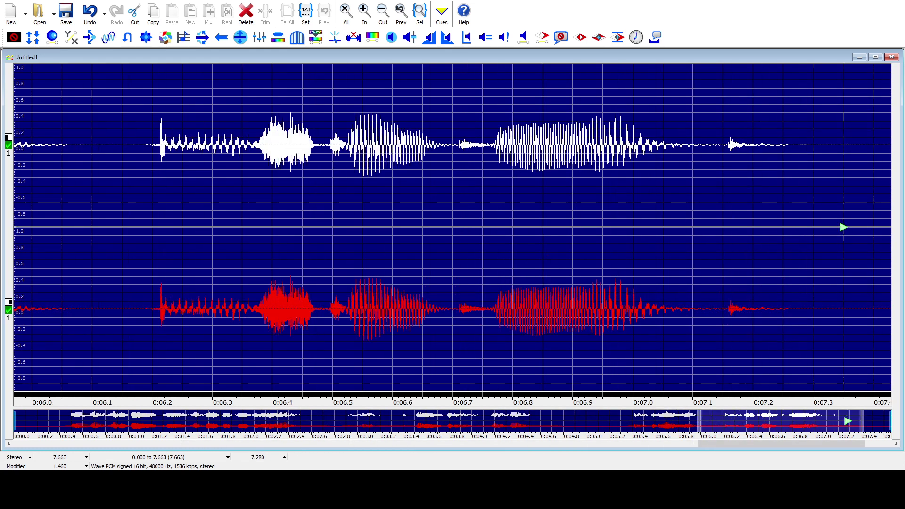
pyautogui.hotkey('ctrl', 'z')
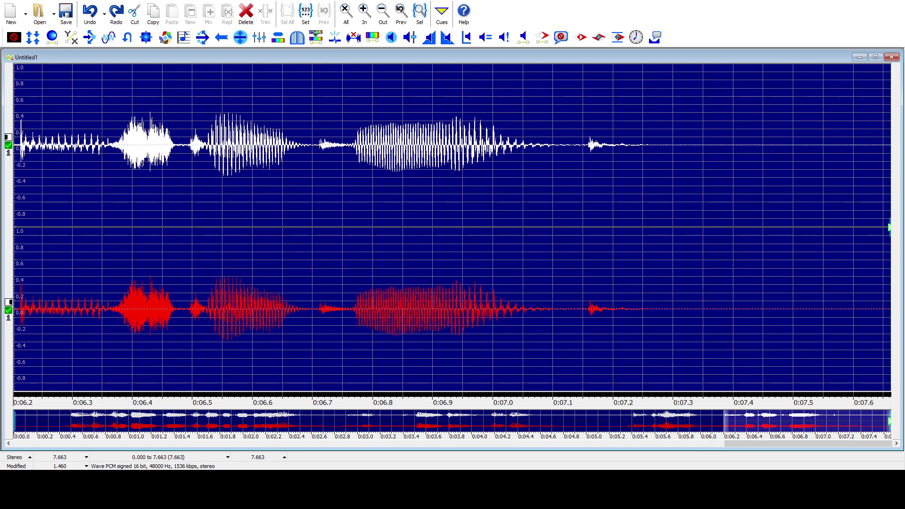
pyautogui.press('space')
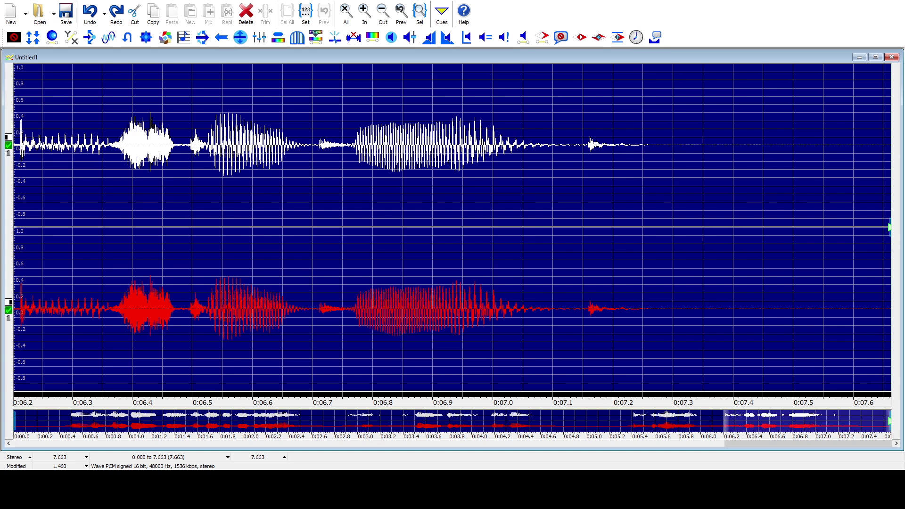
pyautogui.press('space')
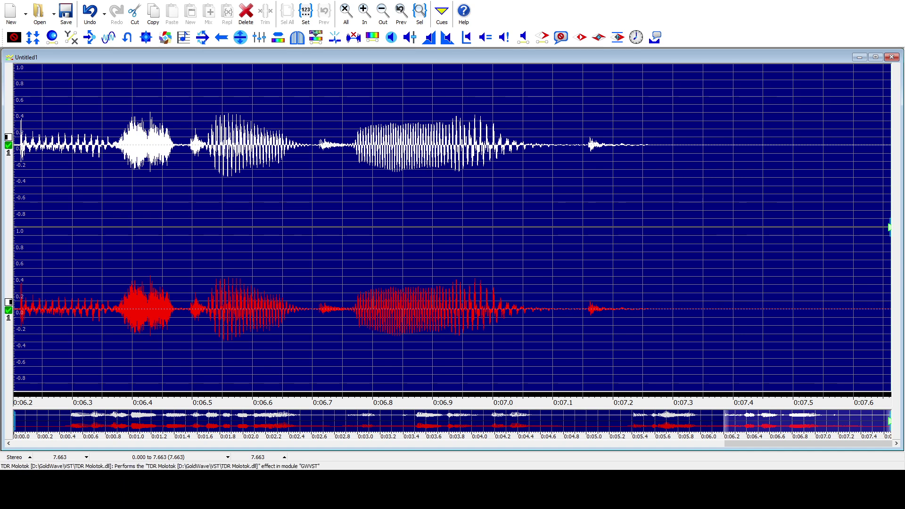
pyautogui.press('Return')
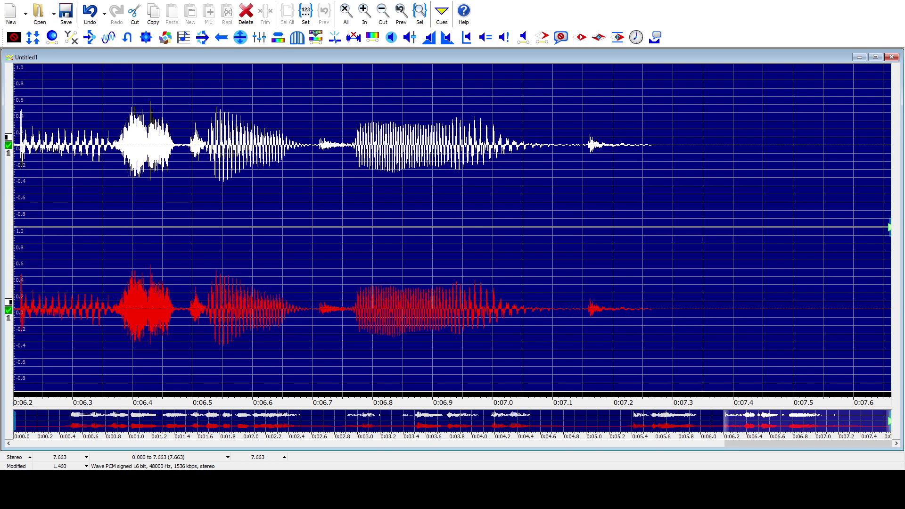
pyautogui.press('space')
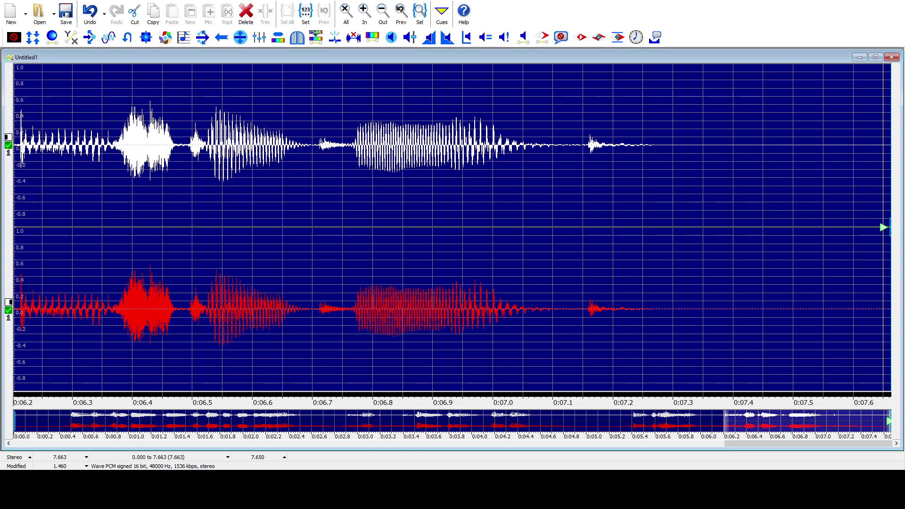
# - Select the passage from 1.667 to 2.888 seconds in both channels, placing the start and finish markers by ear
pyautogui.press('space')
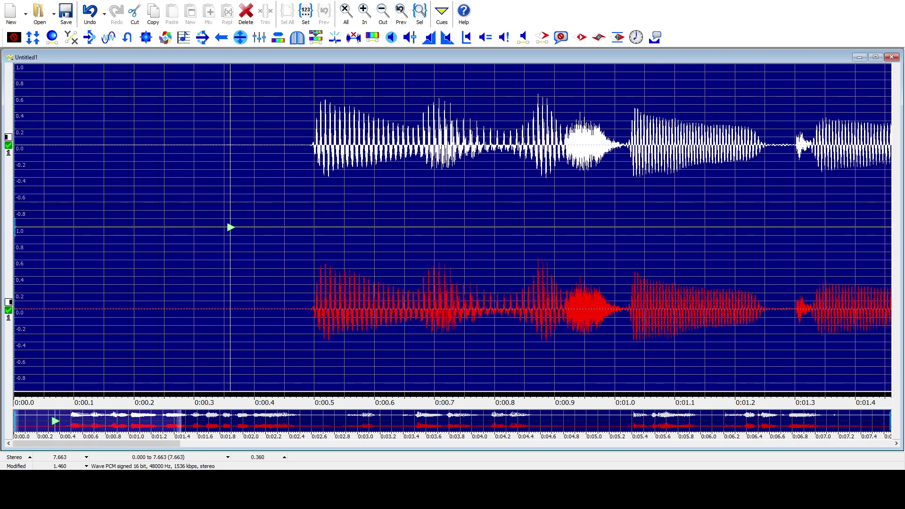
pyautogui.press('[')
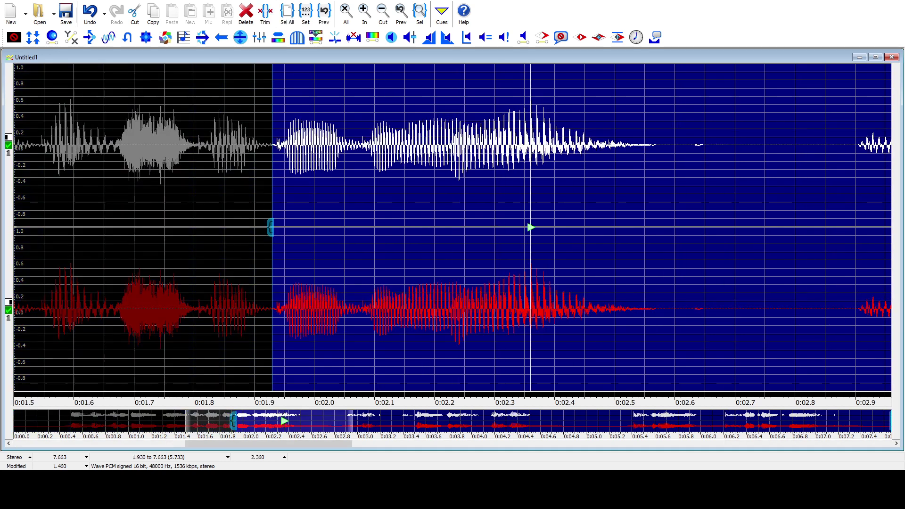
pyautogui.press('Left')
pyautogui.press('Left')
pyautogui.press('Left')
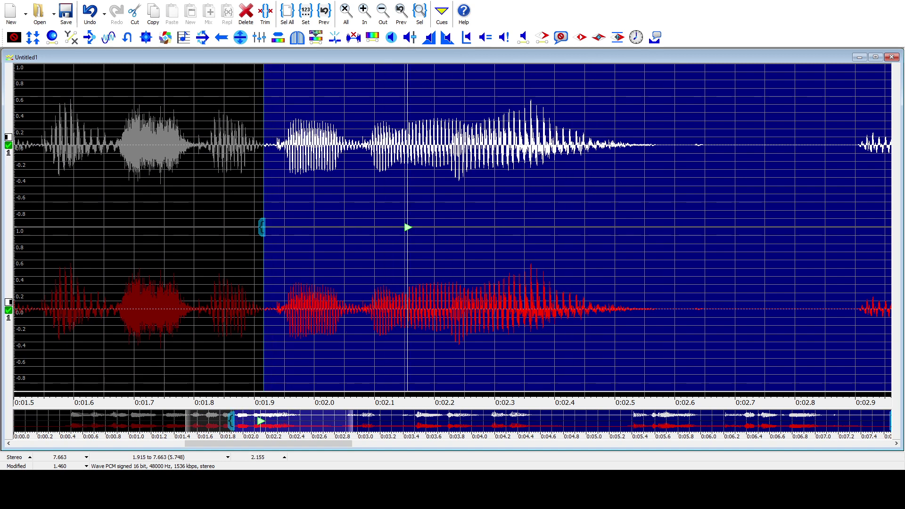
pyautogui.press('Left')
pyautogui.press('Left')
pyautogui.press('Left')
pyautogui.press('Left')
pyautogui.press('Left')
pyautogui.press('Left')
pyautogui.press('Left')
pyautogui.press('Left')
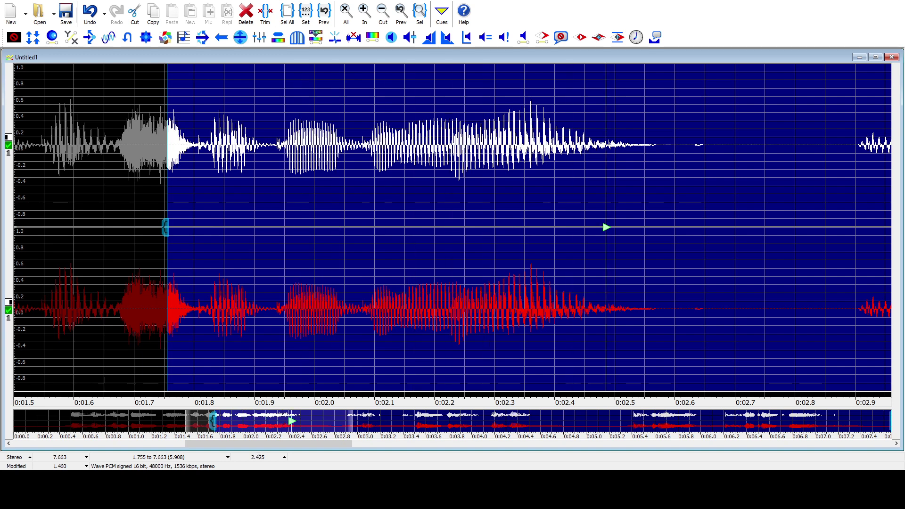
pyautogui.moveTo(165, 227); pyautogui.dragTo(113, 227)
pyautogui.press(']')
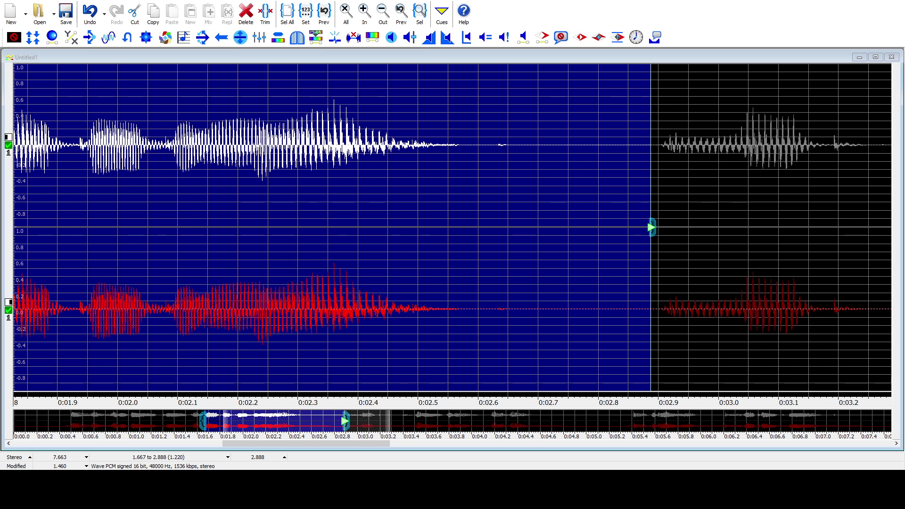
# - Exclude the right channel from editing and listen to the selected passage in the left channel
pyautogui.hotkey('alt', 'Tab')
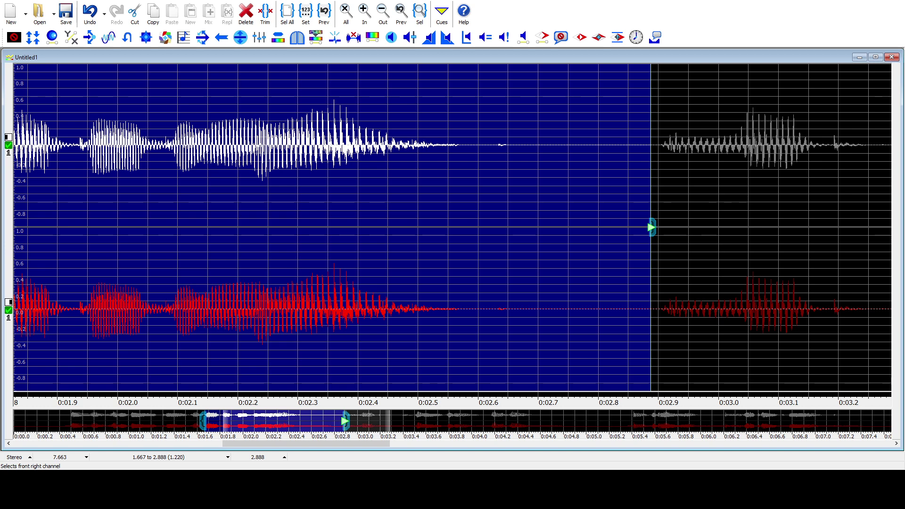
pyautogui.click(8, 310)
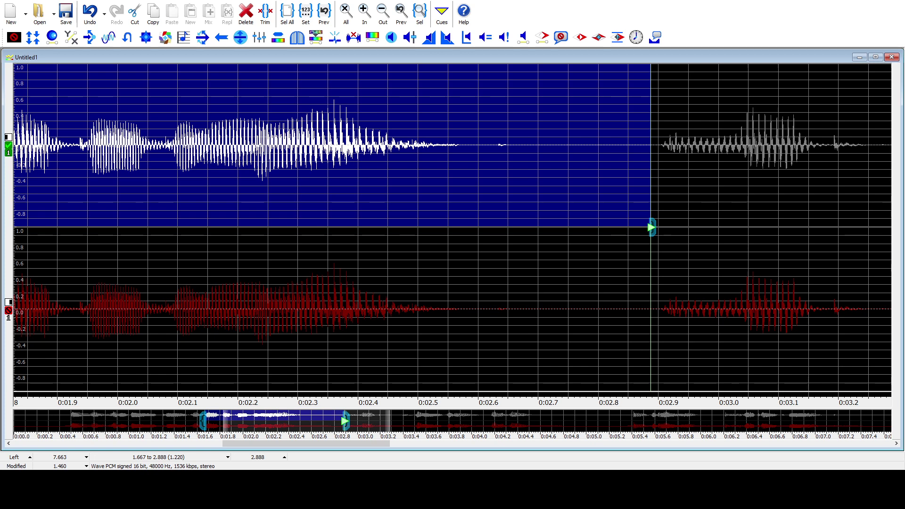
pyautogui.press('space')
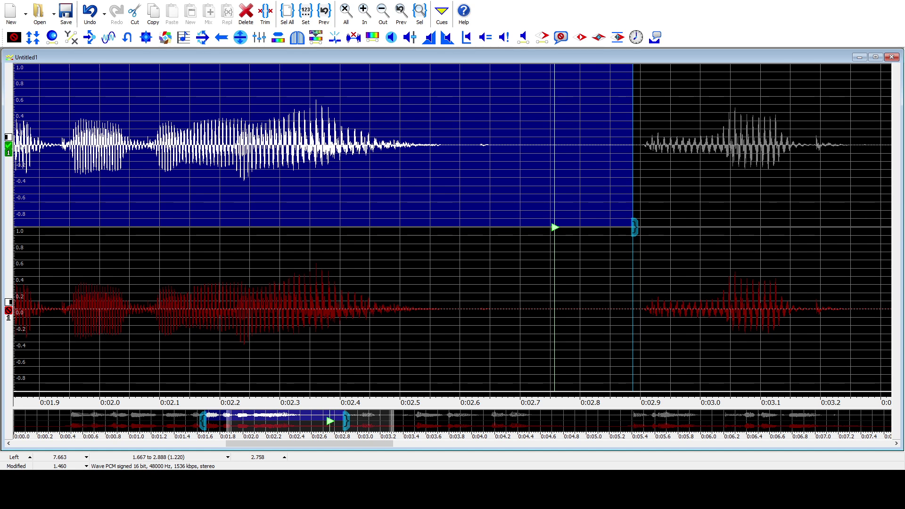
pyautogui.press('space')
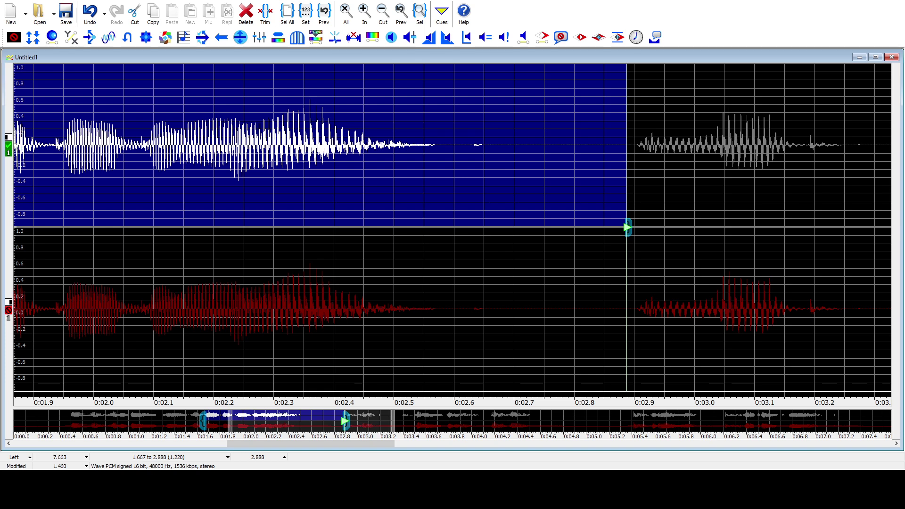
pyautogui.press('space')
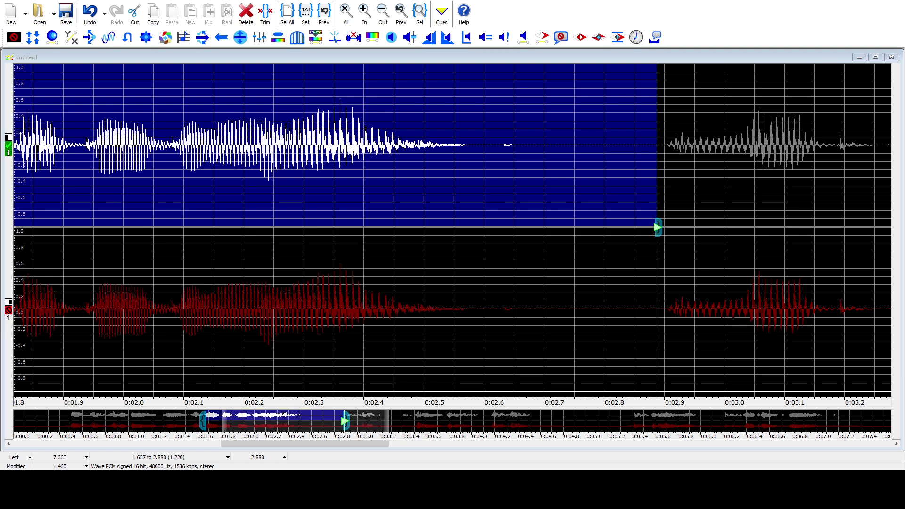
# - Insert 0.5 seconds of silence at 1.667 seconds in the left channel only and play the inserted part
pyautogui.press('space')
pyautogui.press(']')
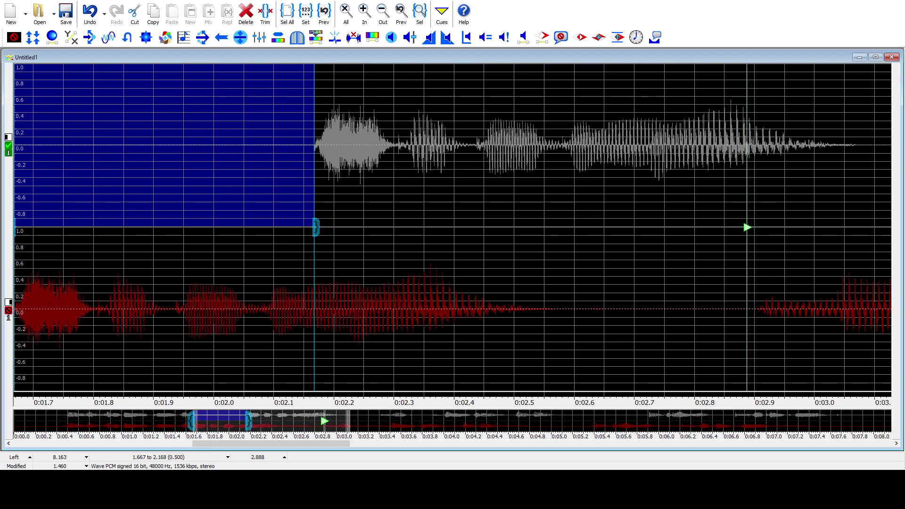
pyautogui.press('space')
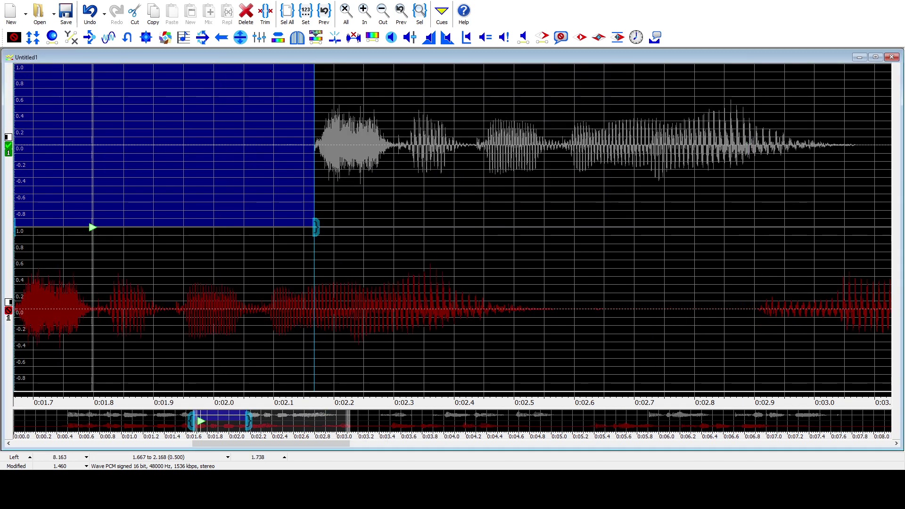
pyautogui.press('space')
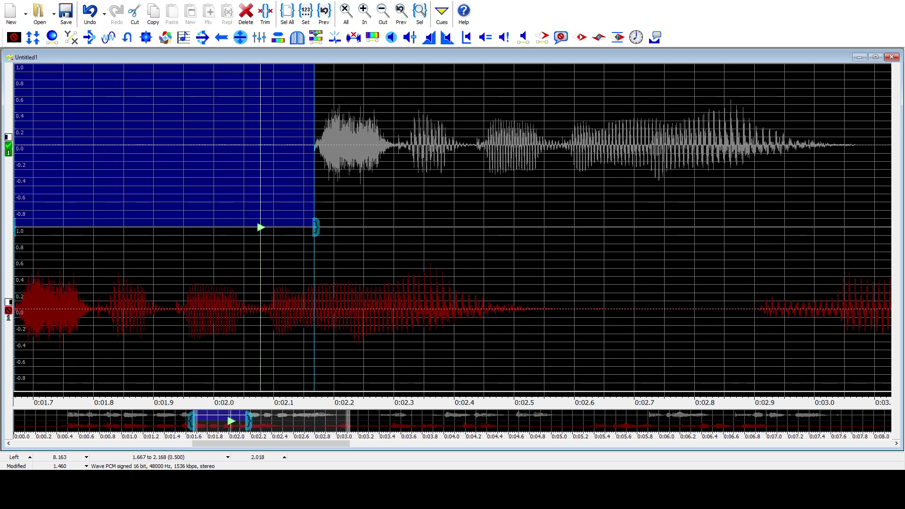
pyautogui.press('space')
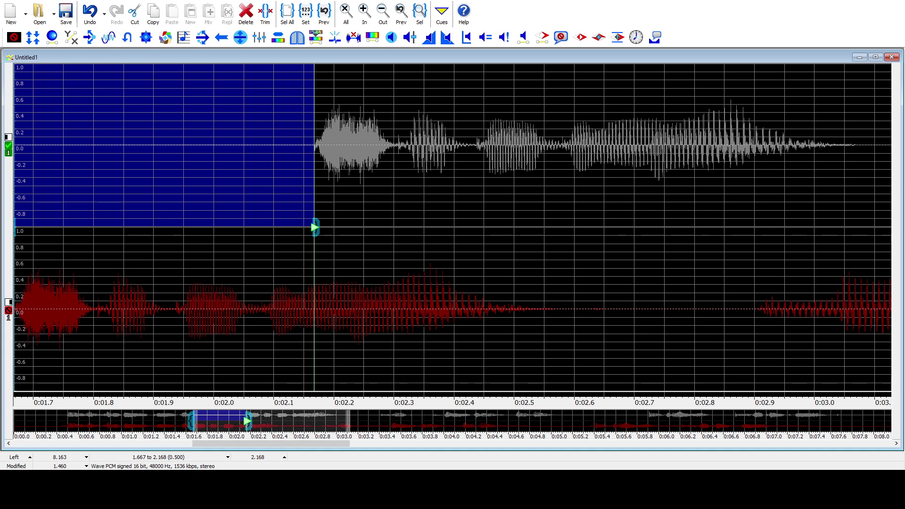
# - Play the whole left channel and undo the 0.5-second silence insertion
pyautogui.hotkey('ctrl', 'a')
pyautogui.press('space')
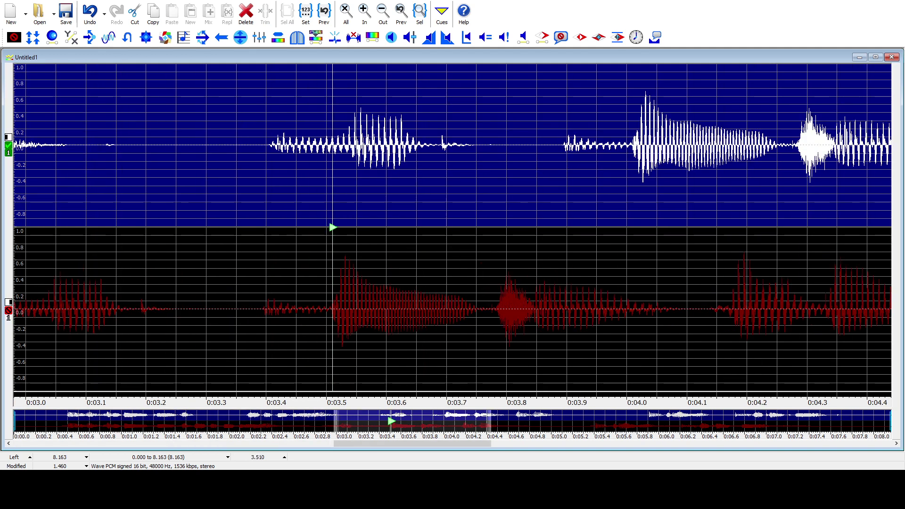
pyautogui.hotkey('ctrl', 'z')
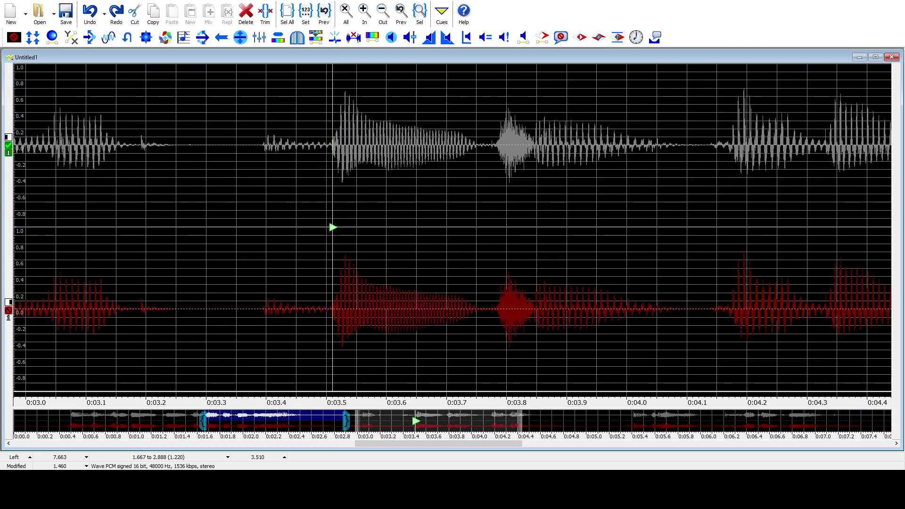
# - Insert 0.2 seconds of silence at 1.667 seconds in the left channel and play the inserted part
pyautogui.press('space')
pyautogui.press('space')
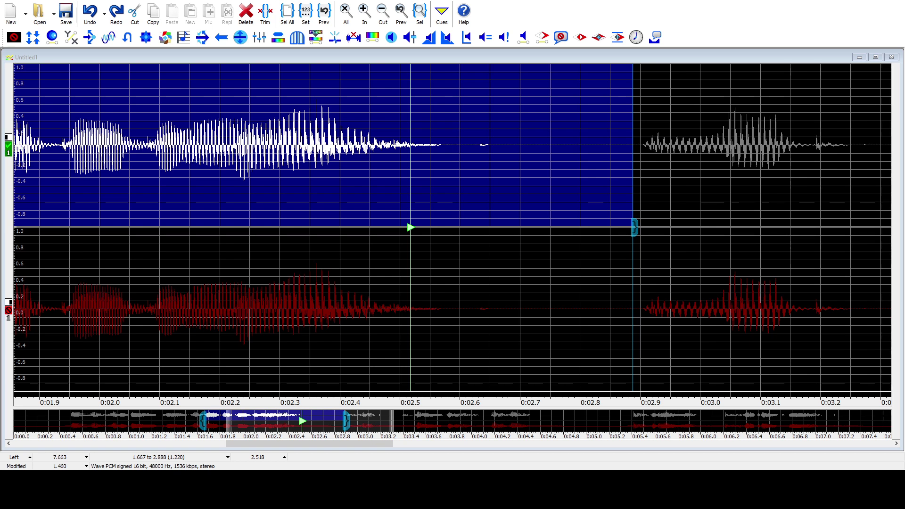
pyautogui.hotkey('ctrl', 'y')
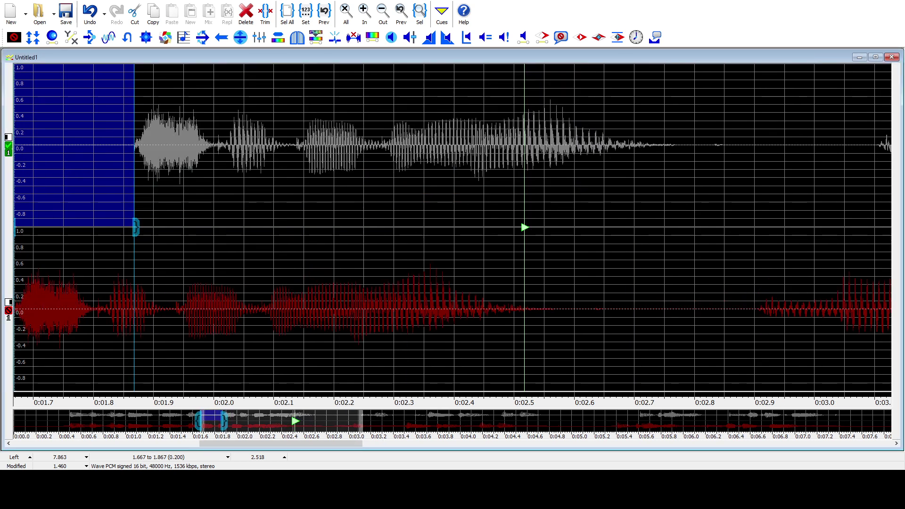
pyautogui.press('space')
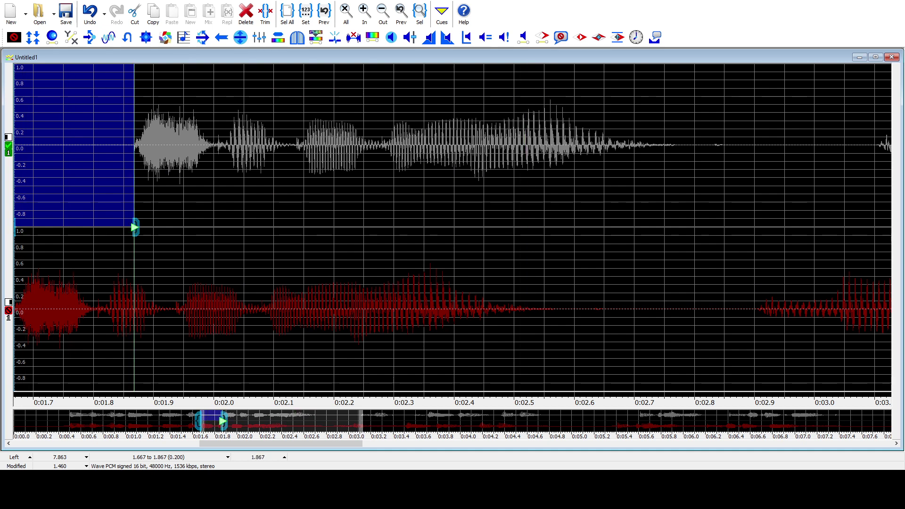
# - Play the entire recording with both channels active and undo the 0.2-second silence insertion
pyautogui.hotkey('ctrl', 'b')
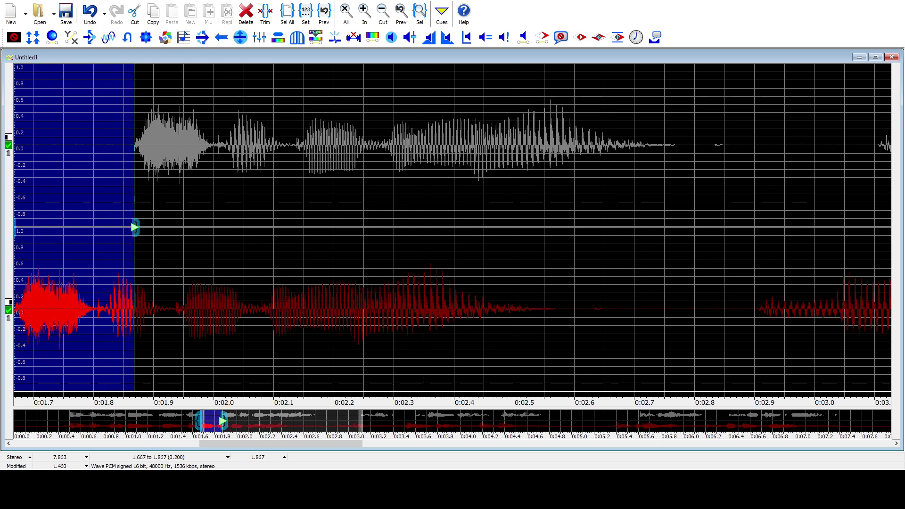
pyautogui.hotkey('ctrl', 'a')
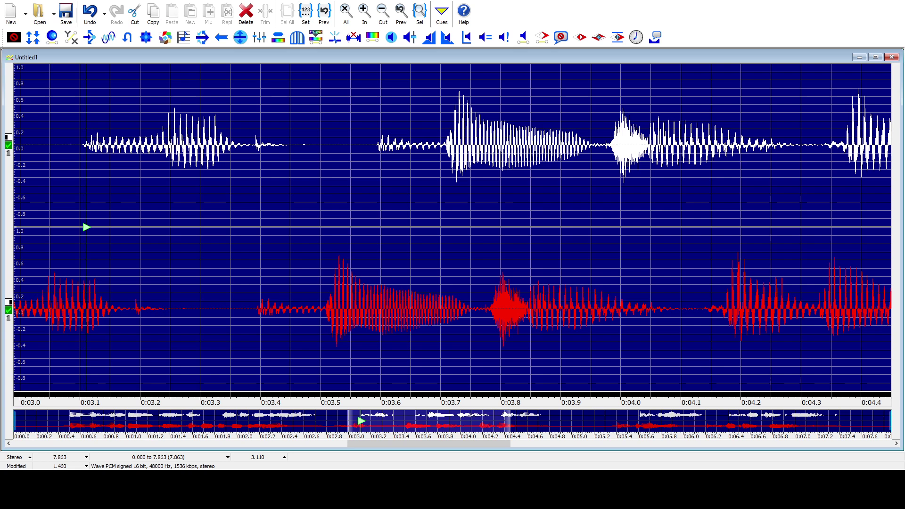
pyautogui.press('space')
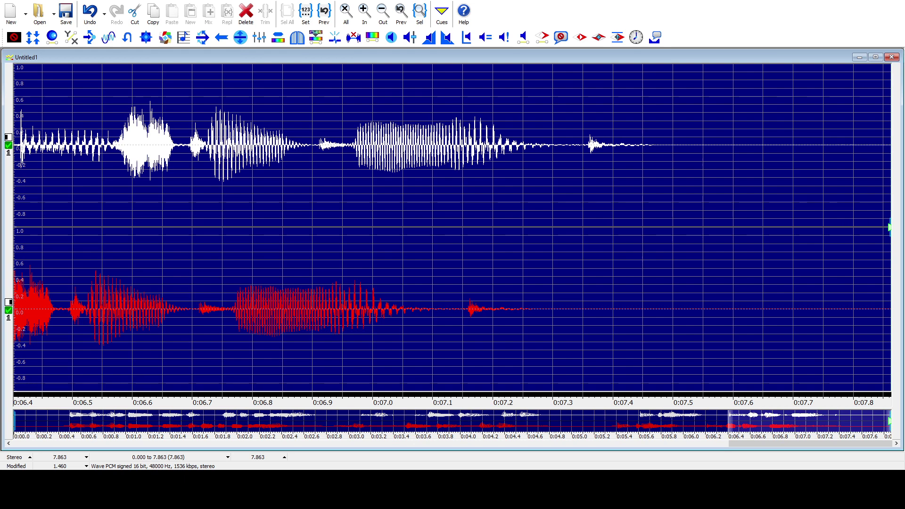
pyautogui.hotkey('ctrl', 'z')
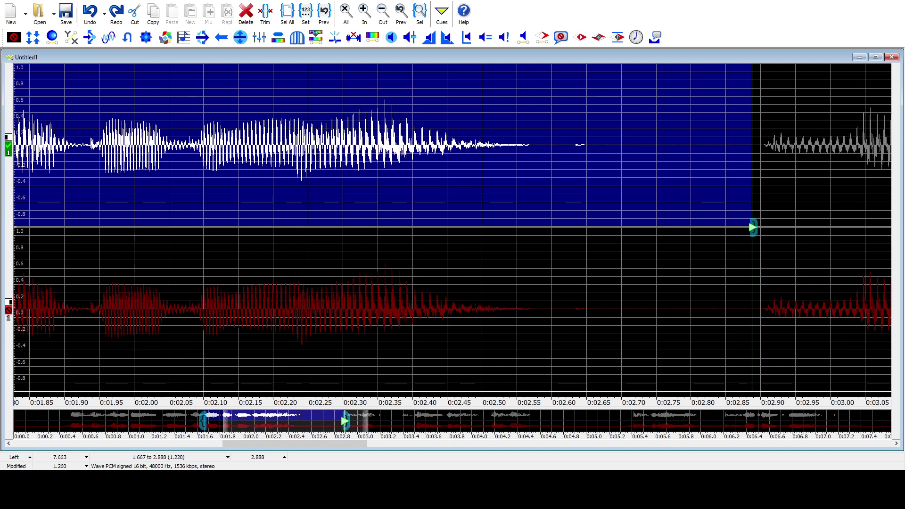
# - Audition the left channel from 1.667 seconds and insert 0.1 seconds of silence at that point in the left channel only
pyautogui.hotkey('shift', 'End')
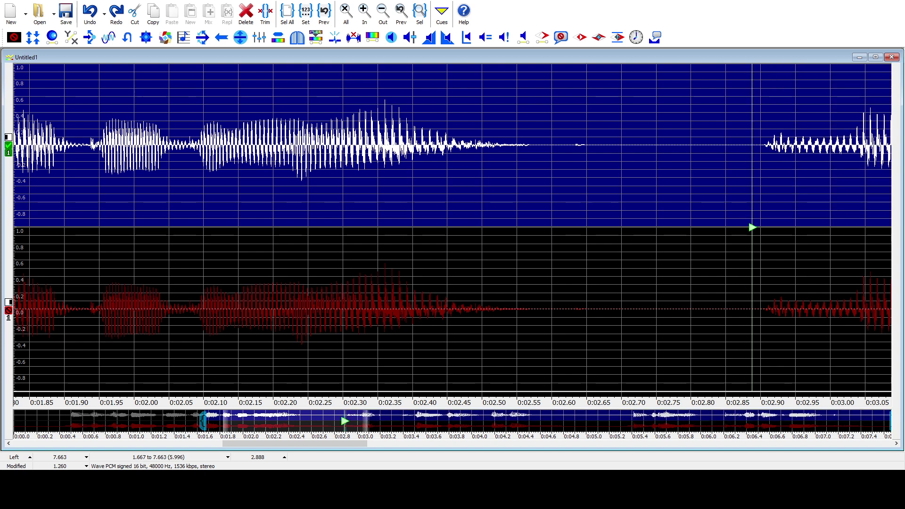
pyautogui.press('space')
pyautogui.press(']')
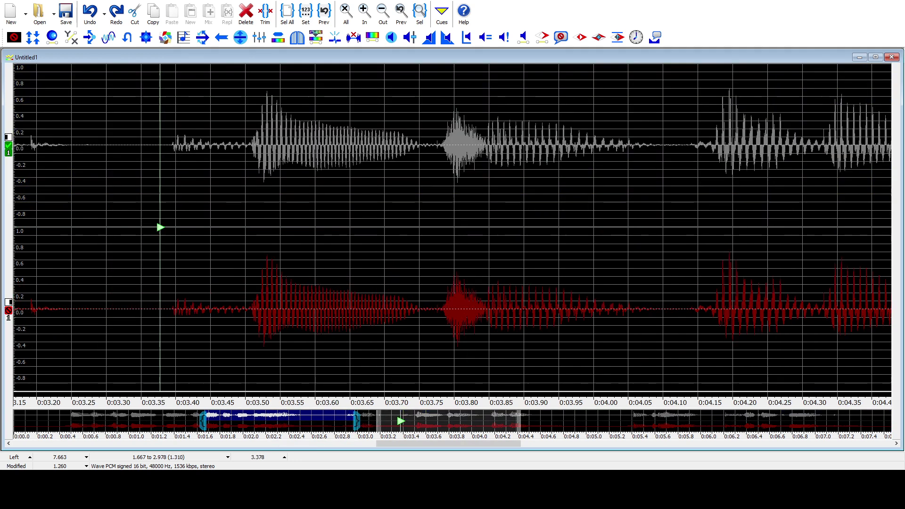
pyautogui.press('space')
pyautogui.press('space')
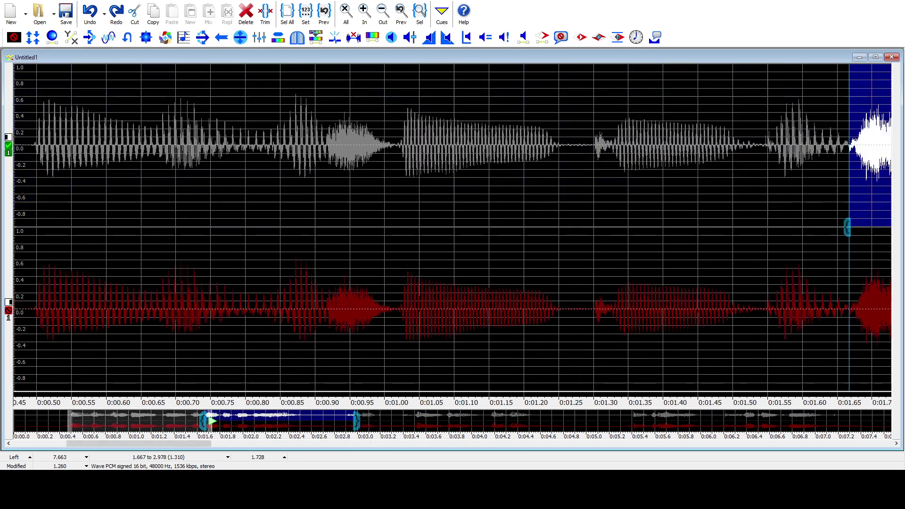
pyautogui.press(']')
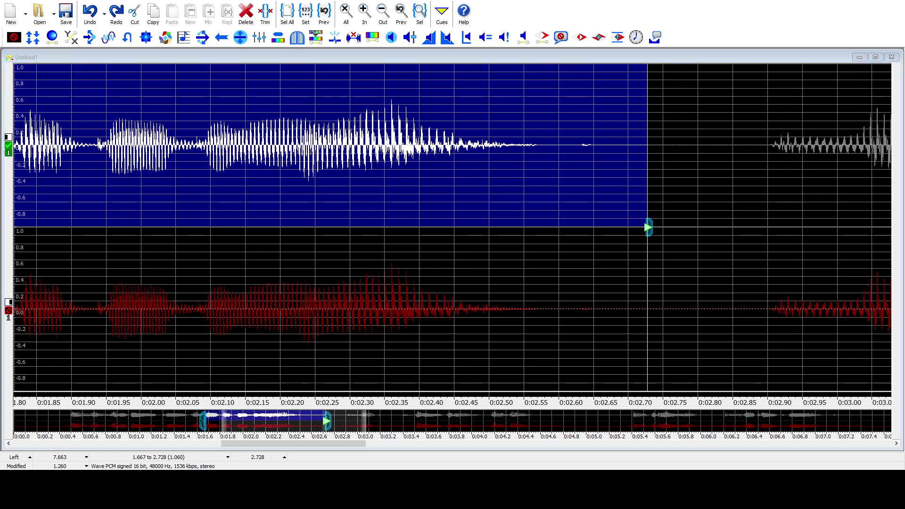
pyautogui.press('Return')
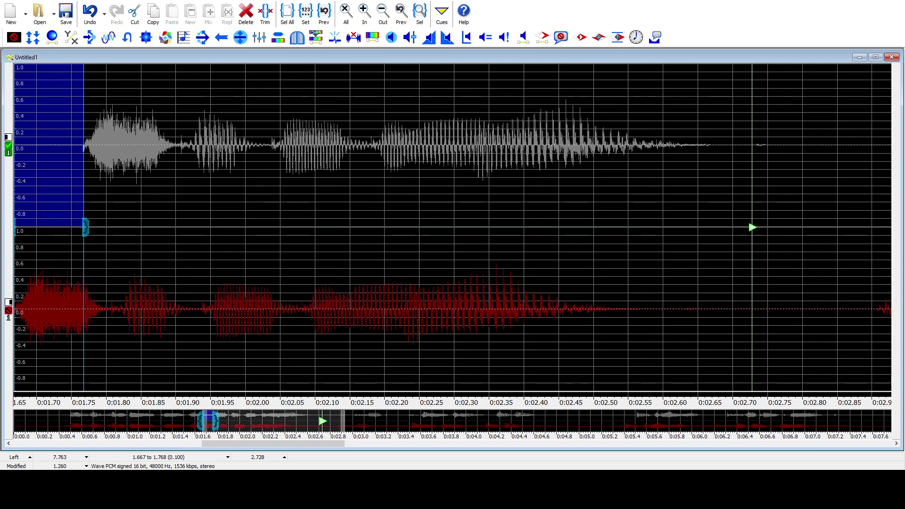
# - Play the entire recording, switching from the left channel alone to both channels
pyautogui.hotkey('ctrl', 'a')
pyautogui.press('space')
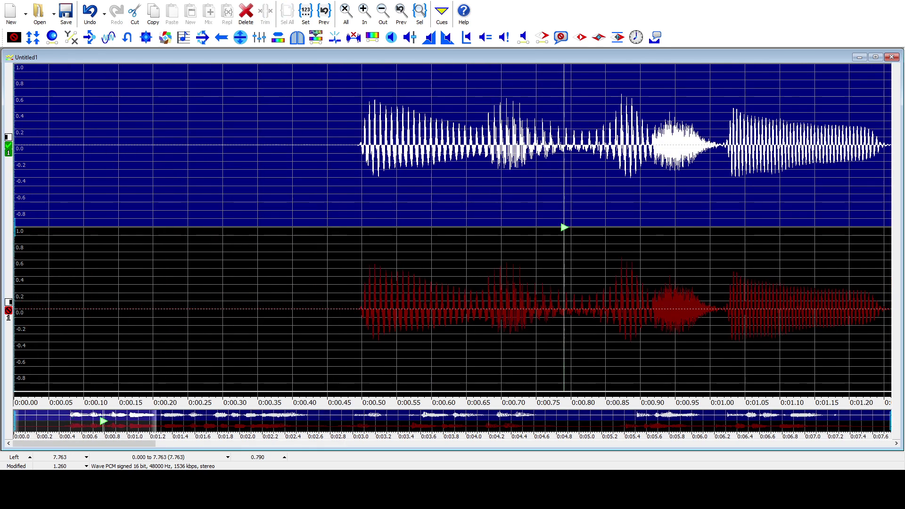
pyautogui.hotkey('ctrl', 'shift', 'b')
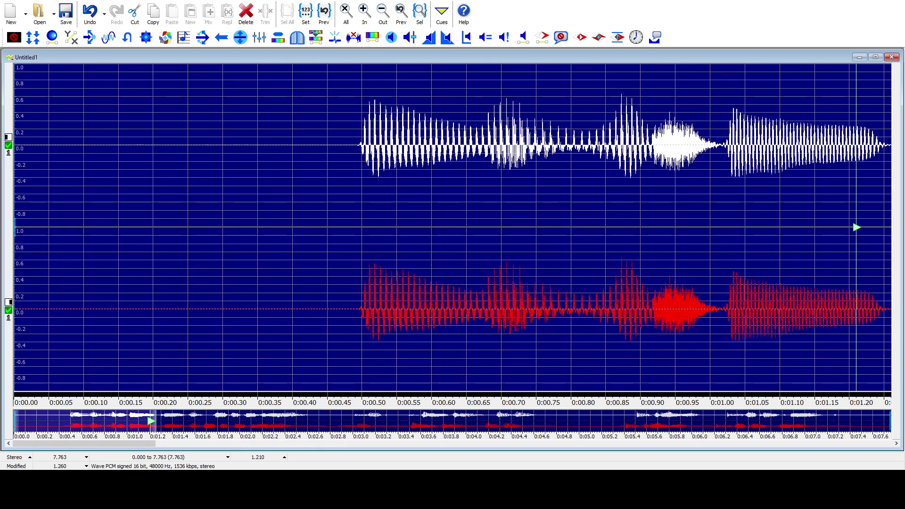
pyautogui.press('space')
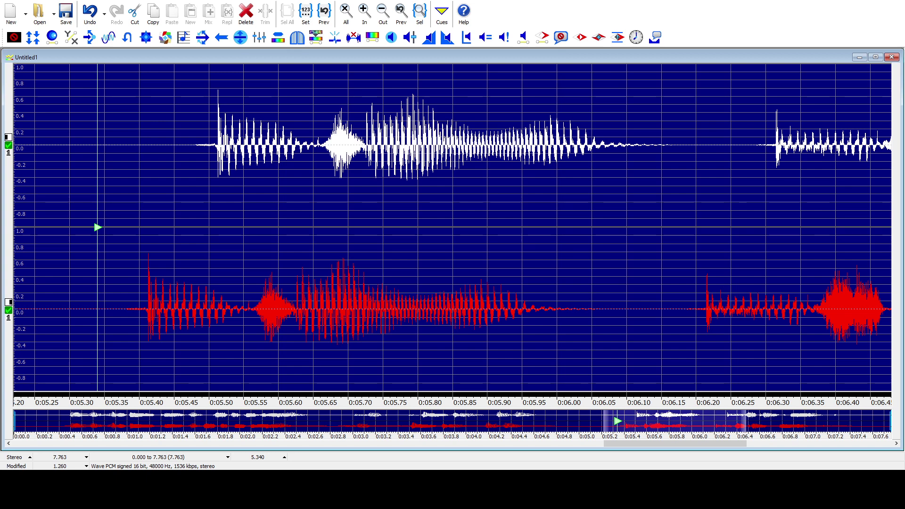
pyautogui.press('space')
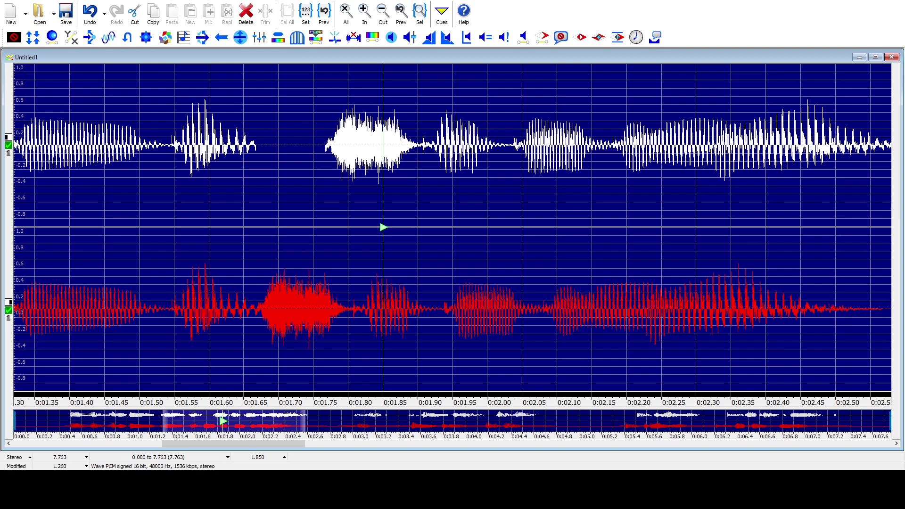
pyautogui.press('space')
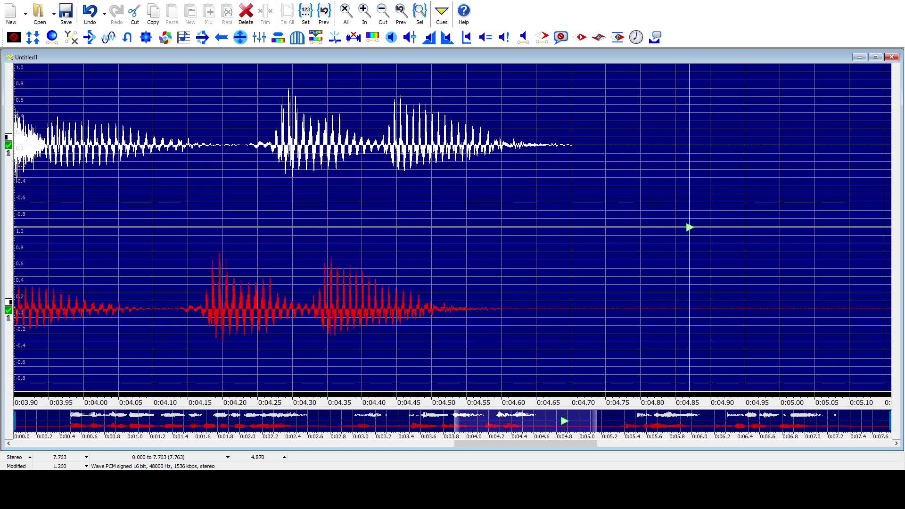
# - Select 2.900 to 3.000 seconds in the left channel only and delete that 0.1-second part
pyautogui.press('F4')
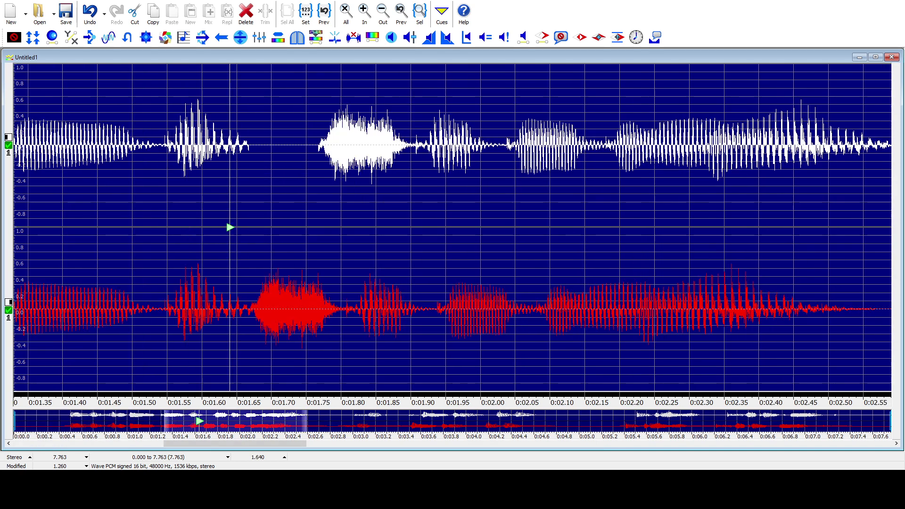
pyautogui.press('[')
pyautogui.press('[')
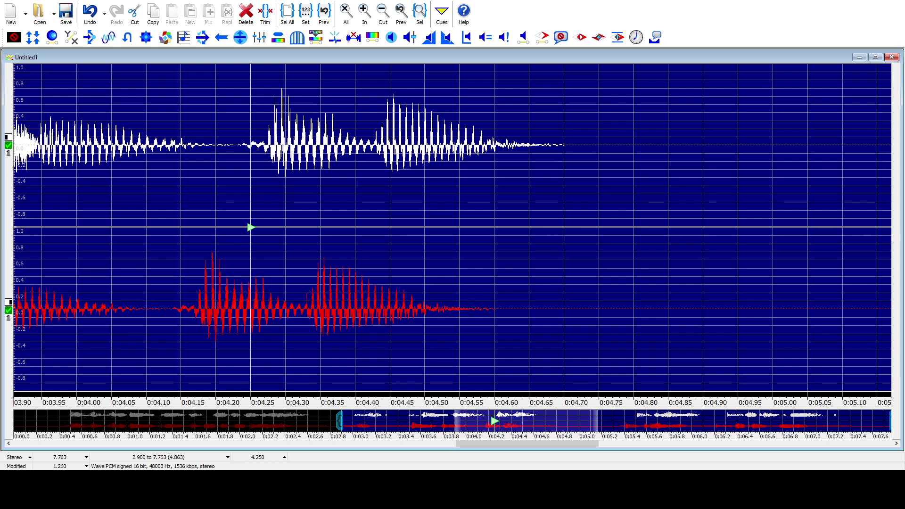
pyautogui.click(8, 310)
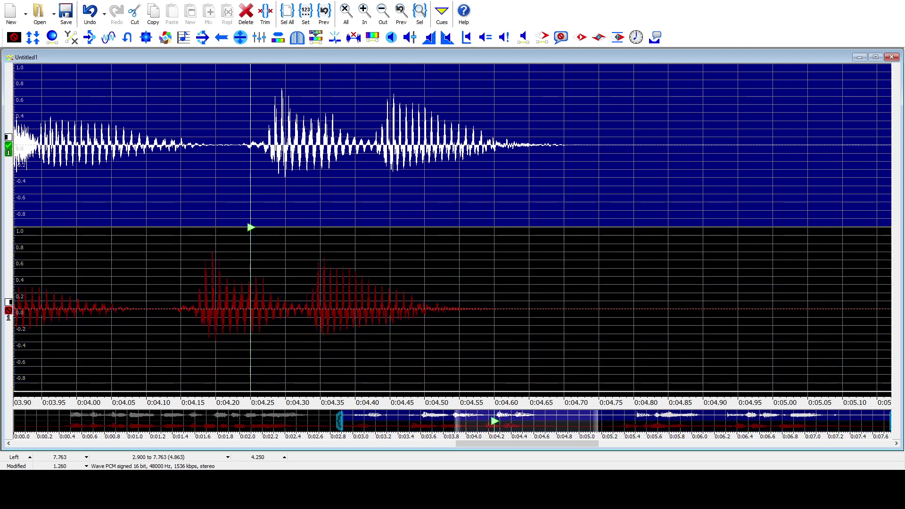
pyautogui.press('space')
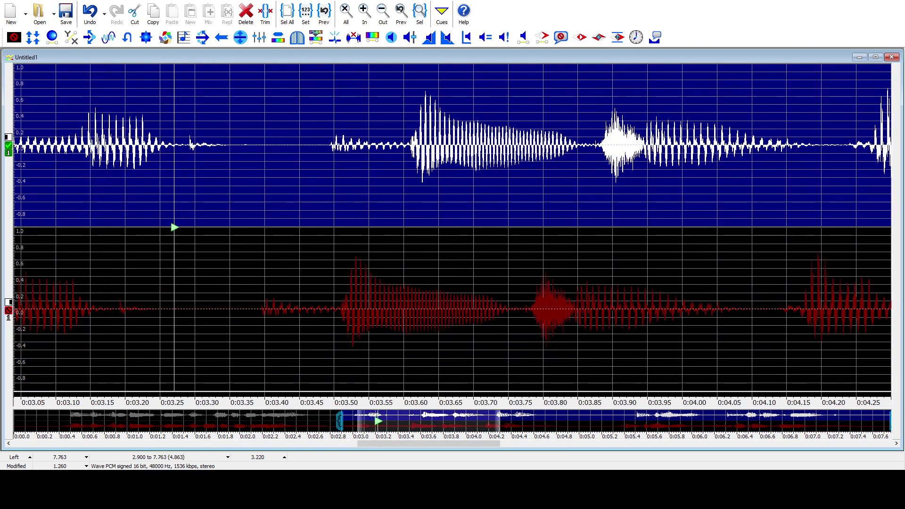
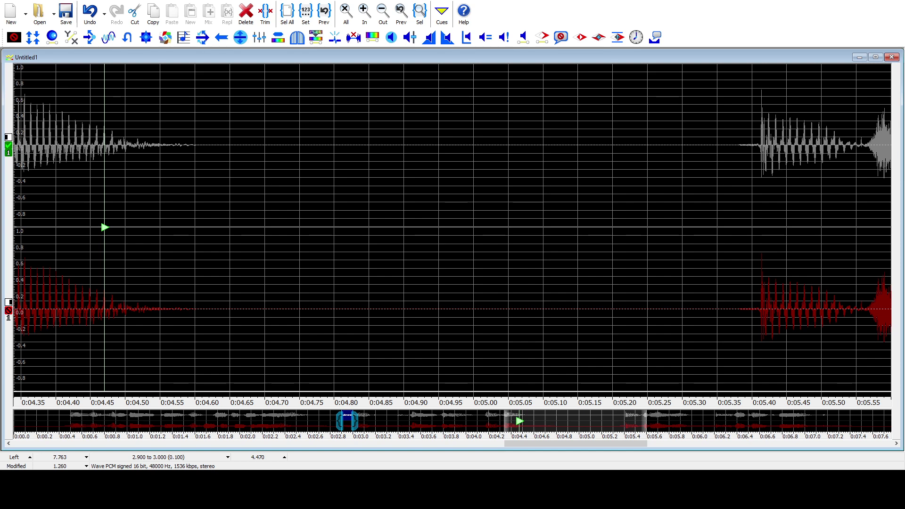
# - Reactivate both channels, select the whole recording and play it from the start
pyautogui.hotkey('ctrl', 'b')
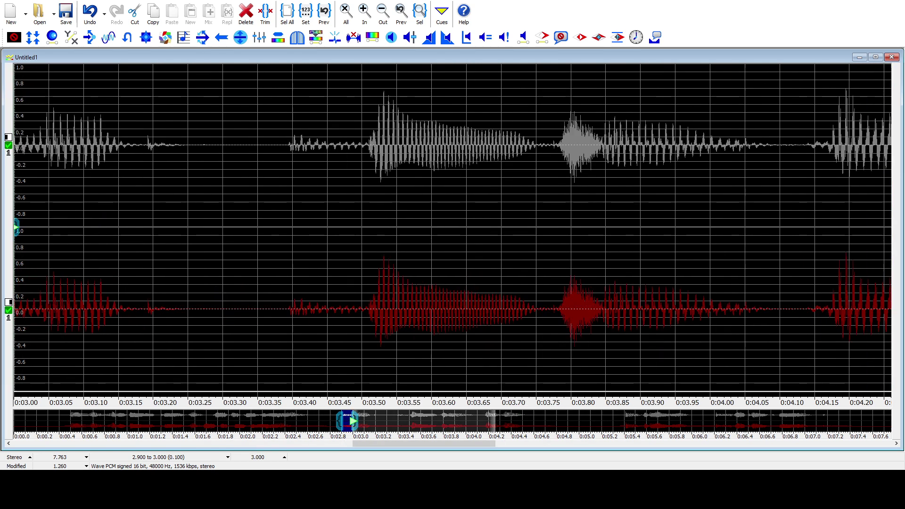
pyautogui.hotkey('ctrl', 'a')
pyautogui.press('space')
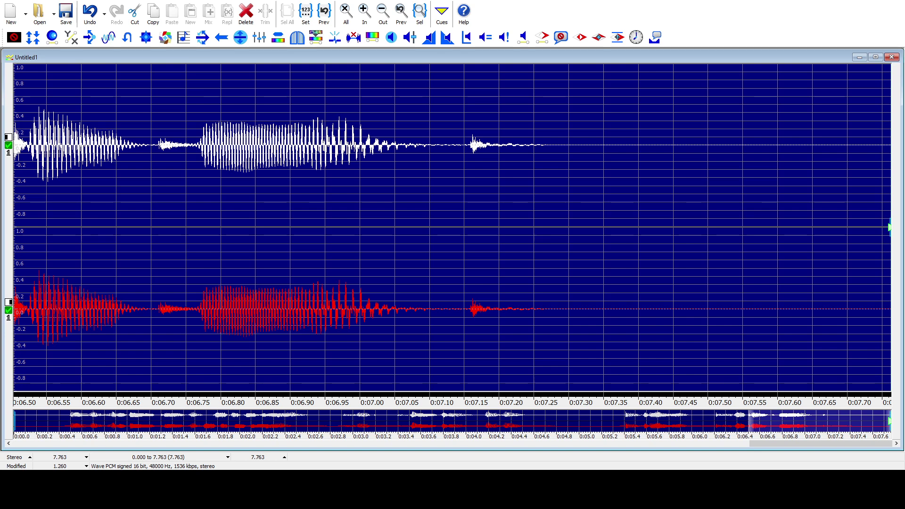
pyautogui.press('space')
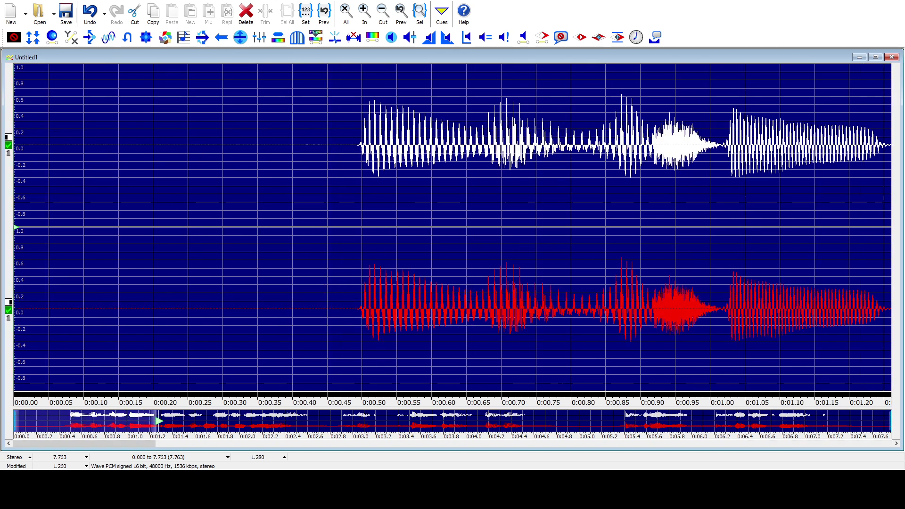
# - Audition the recording in jumps and select its ending from 6.387 seconds onward in both channels
pyautogui.press('F2')
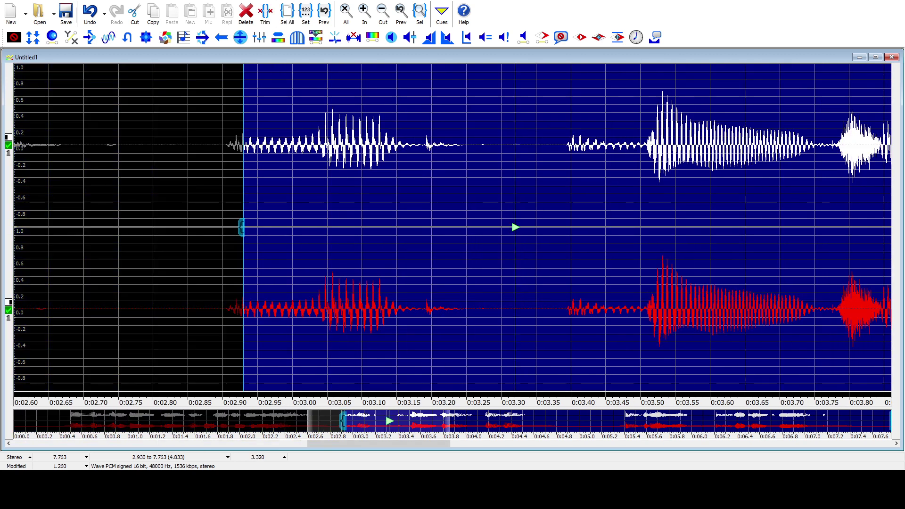
pyautogui.press('F2')
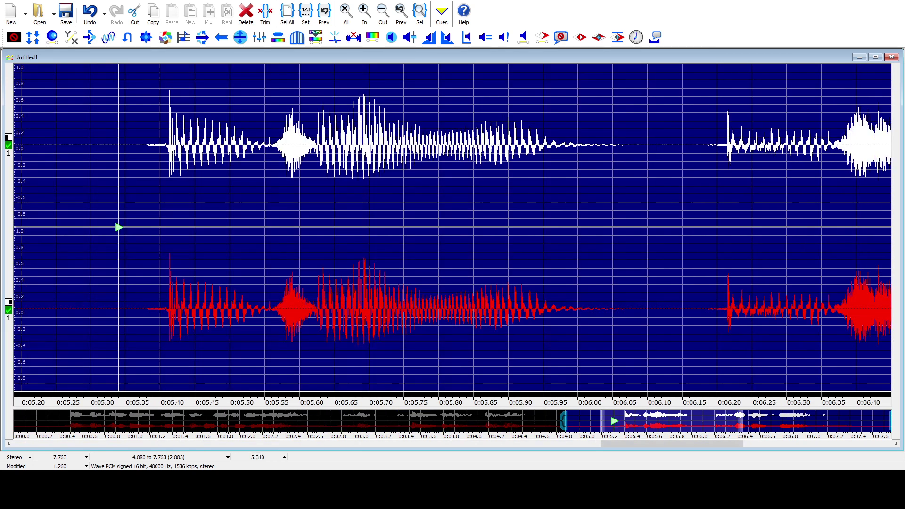
pyautogui.press('F2')
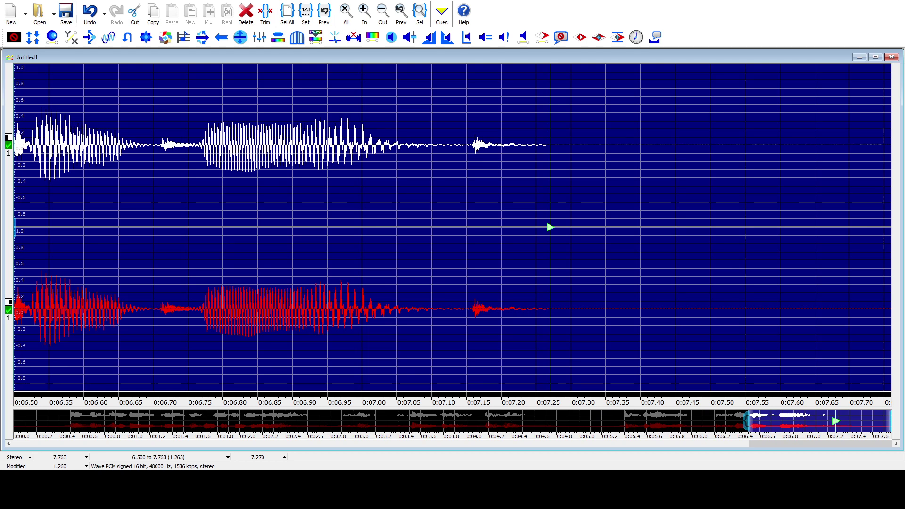
pyautogui.press('space')
pyautogui.press('Left')
pyautogui.press('space')
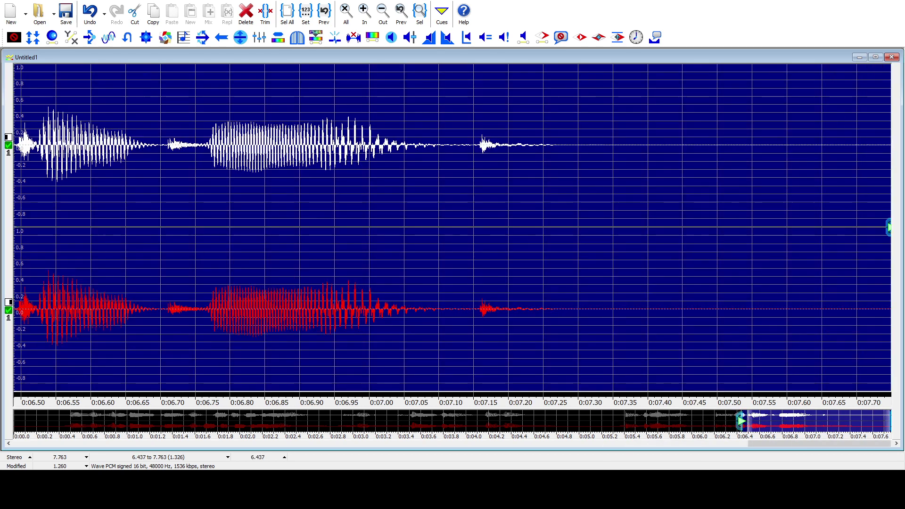
pyautogui.press('Left')
pyautogui.press('space')
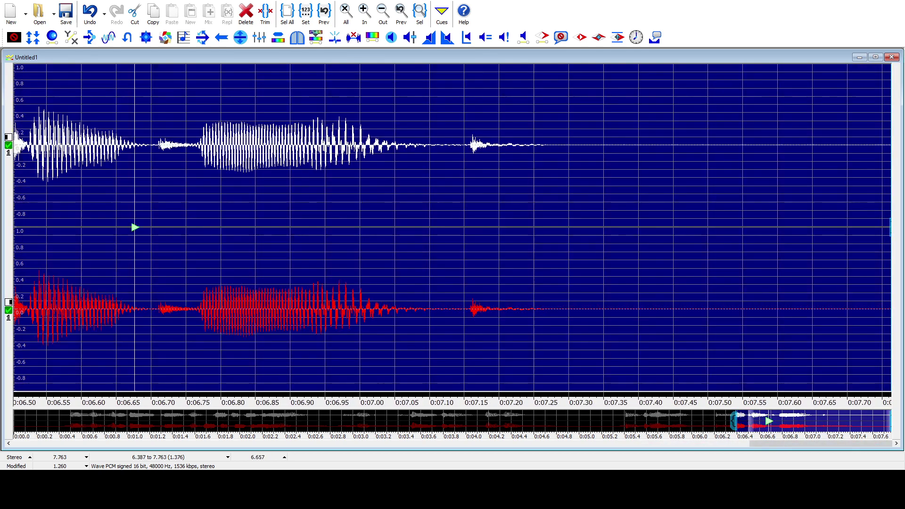
pyautogui.press('space')
pyautogui.press('Left')
pyautogui.press('space')
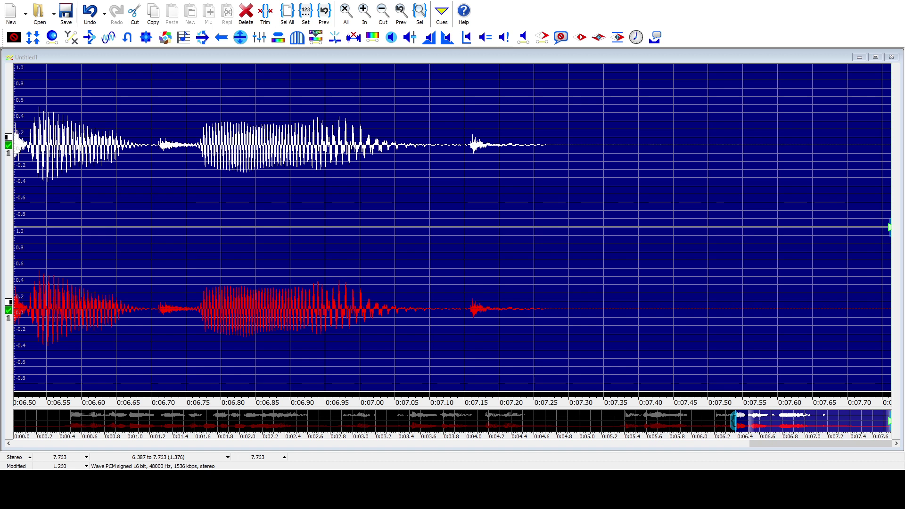
# - Apply a gradual slow-down to the selected ending, play it and play the whole recording
pyautogui.press('Return')
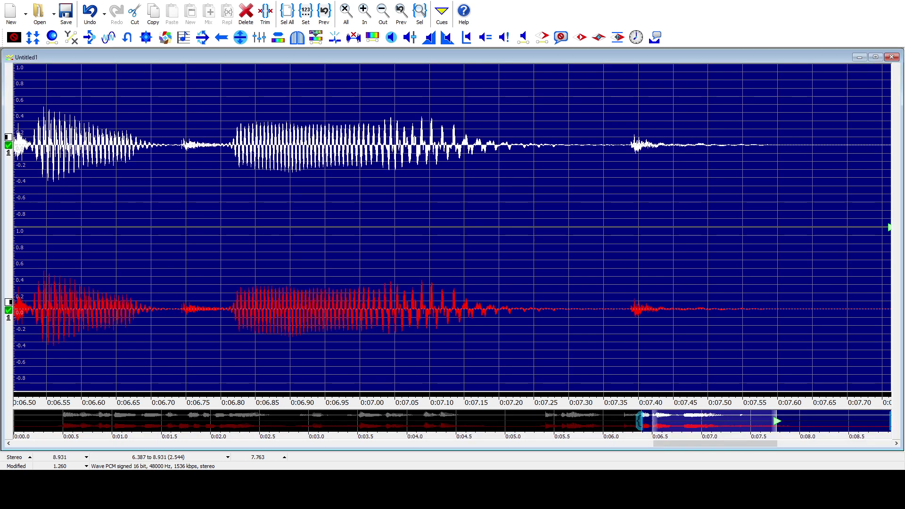
pyautogui.press('space')
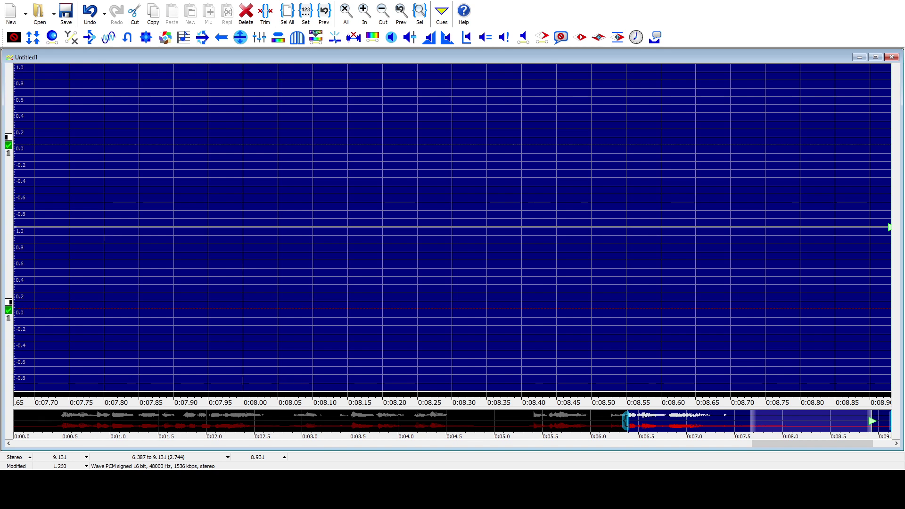
pyautogui.hotkey('ctrl', 'a')
pyautogui.press('space')
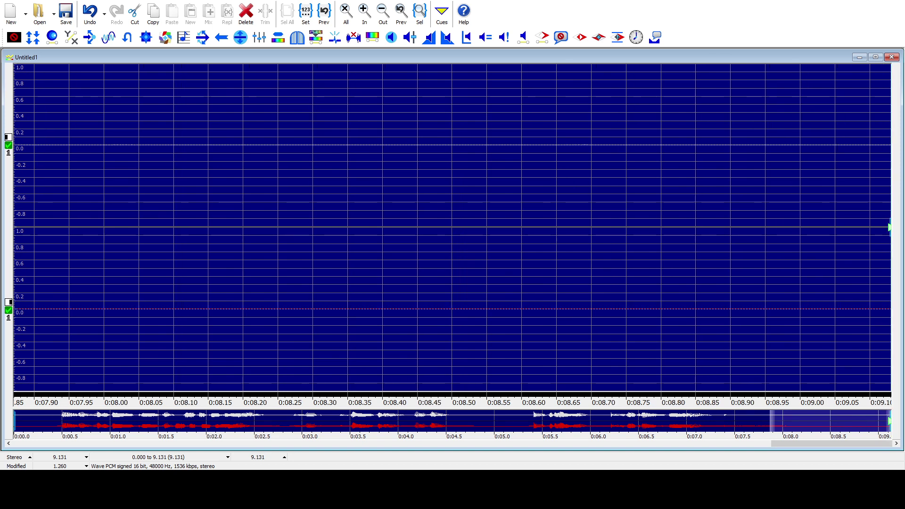
# - Trim the recording's silent tail after 7.690 seconds and fade out the part from 7.438 seconds to the end
pyautogui.moveTo(891, 228)
pyautogui.mouseDown()
pyautogui.moveTo(15, 228)
pyautogui.moveTo(849, 227)
pyautogui.moveTo(146, 227)
pyautogui.moveTo(814, 227)
pyautogui.moveTo(222, 227)
pyautogui.moveTo(300, 228)
pyautogui.mouseUp()
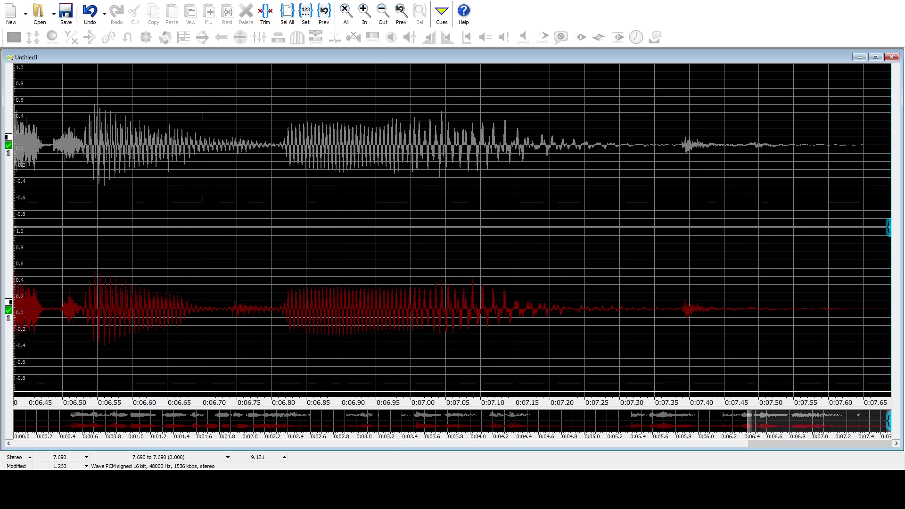
pyautogui.moveTo(889, 227); pyautogui.dragTo(714, 227)
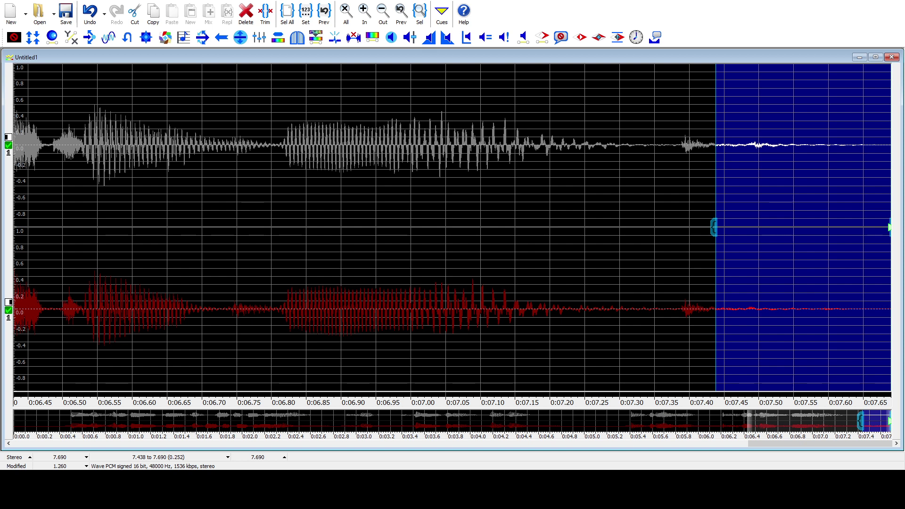
pyautogui.click(856, 227)
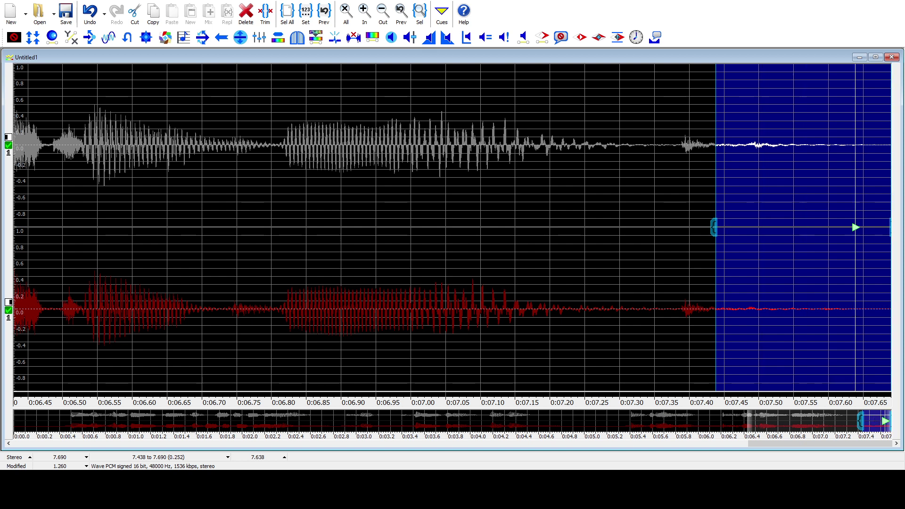
pyautogui.press('space')
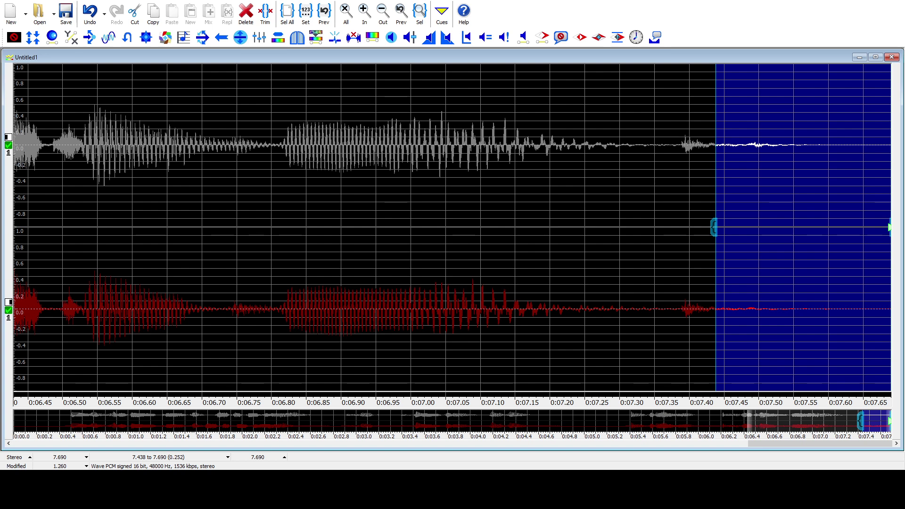
# - Extend the selection's start back to 7.325 seconds, play the faded ending and undo the fade-out
pyautogui.hotkey('shift', 'Left')
pyautogui.hotkey('shift', 'Left')
pyautogui.hotkey('shift', 'Left')
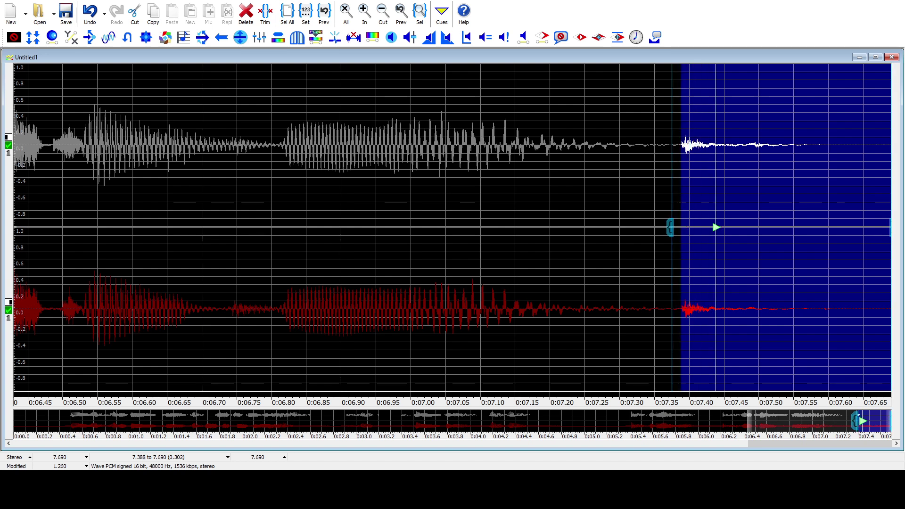
pyautogui.hotkey('shift', 'Left')
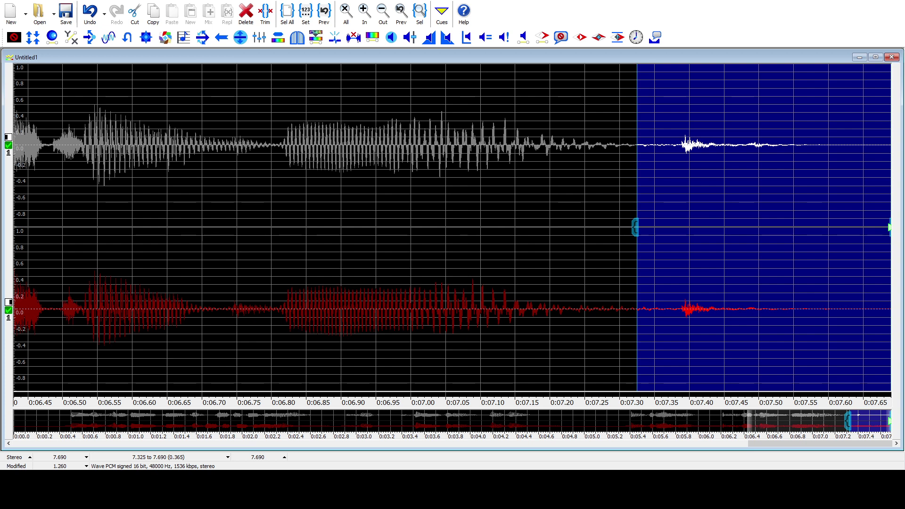
pyautogui.hotkey('ctrl', 'z')
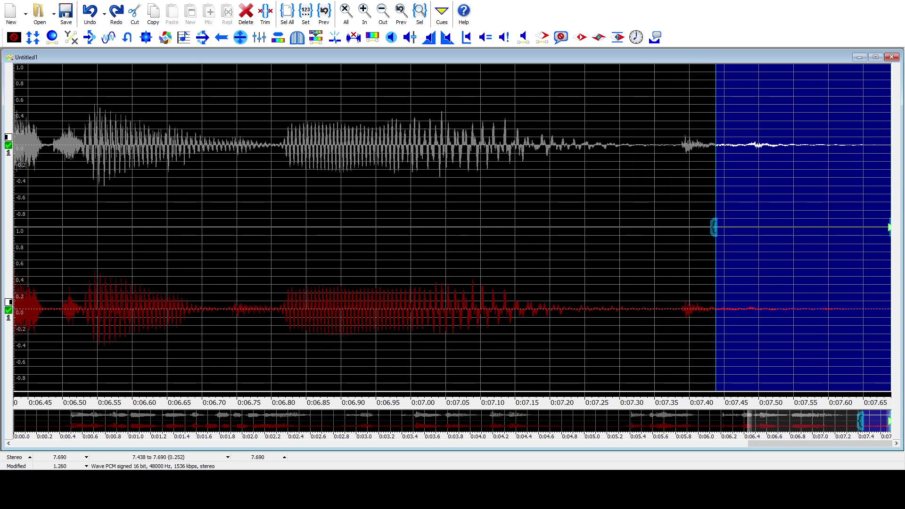
# - Extend the selection's start back to 7.338 seconds and play the ending without the fade-out
pyautogui.hotkey('shift', 'Left')
pyautogui.hotkey('shift', 'Left')
pyautogui.hotkey('shift', 'Left')
pyautogui.hotkey('shift', 'Left')
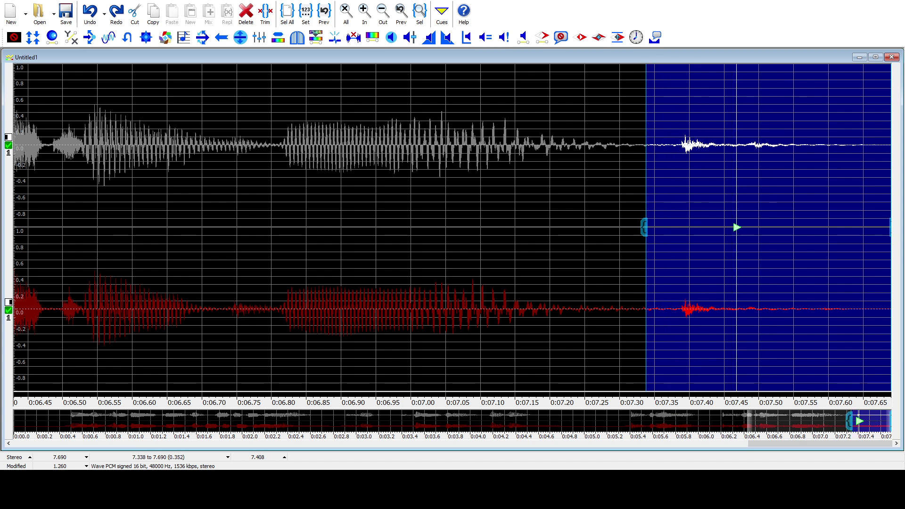
# - Fade out the selected ending from 7.338 to 7.690 seconds, play it and lower its level further
pyautogui.press('space')
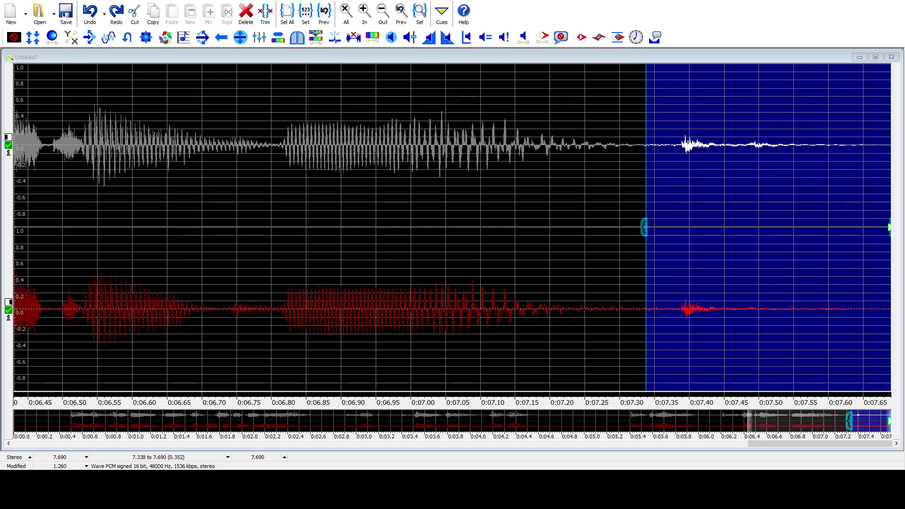
pyautogui.press('Return')
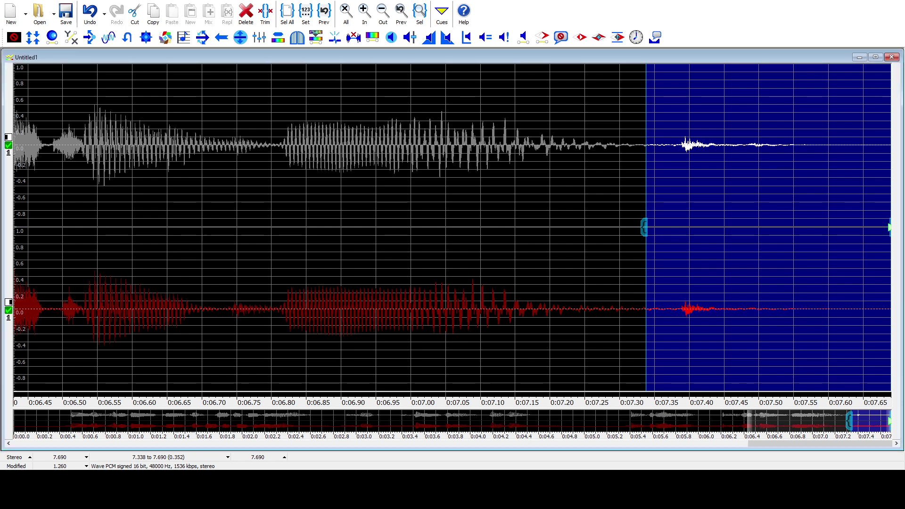
pyautogui.press('space')
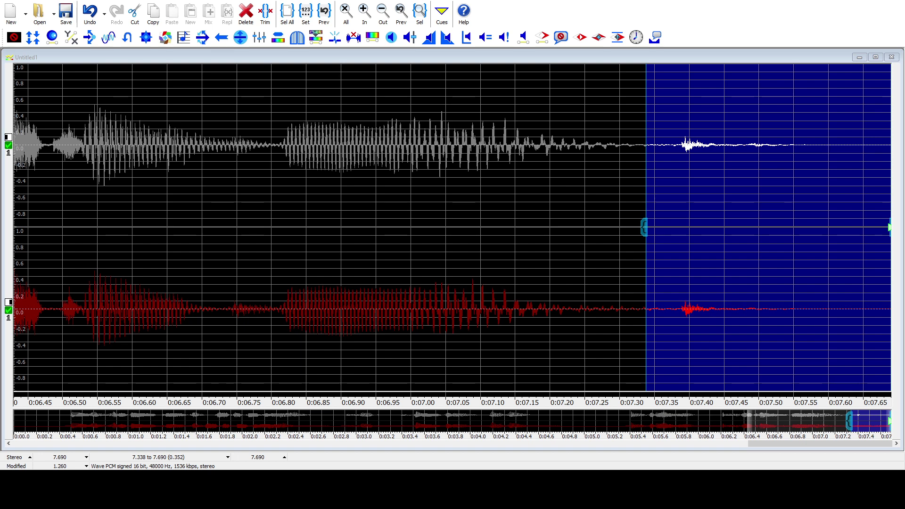
pyautogui.press('Return')
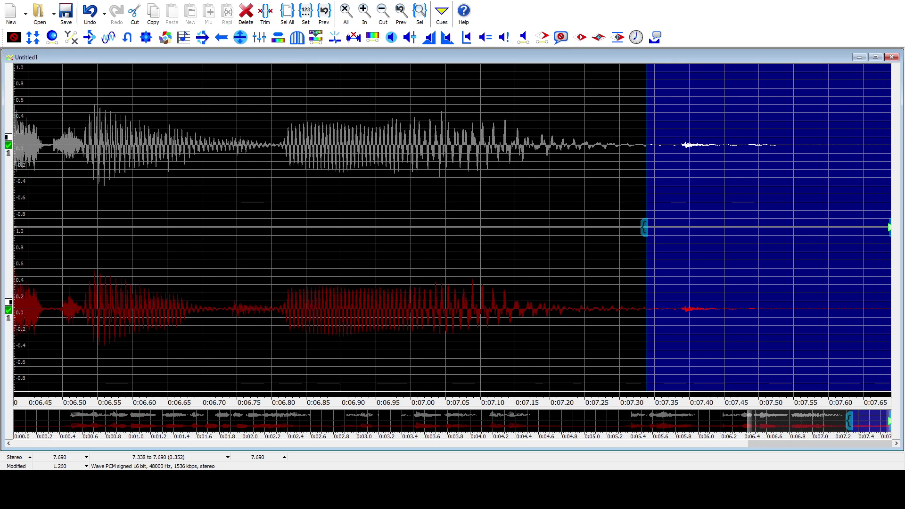
# - Select and play the whole recording, and apply the Ambient Reverb effect to all of it
pyautogui.hotkey('ctrl', 'a')
pyautogui.press('space')
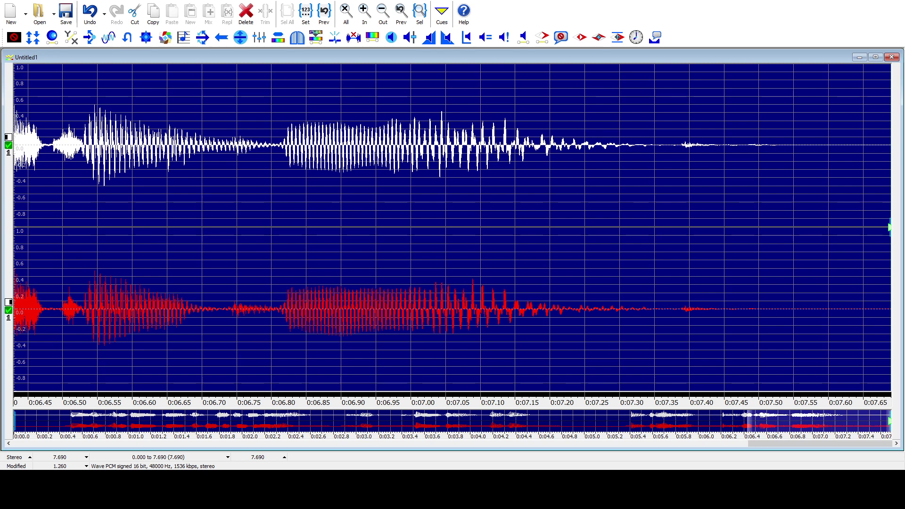
pyautogui.press('space')
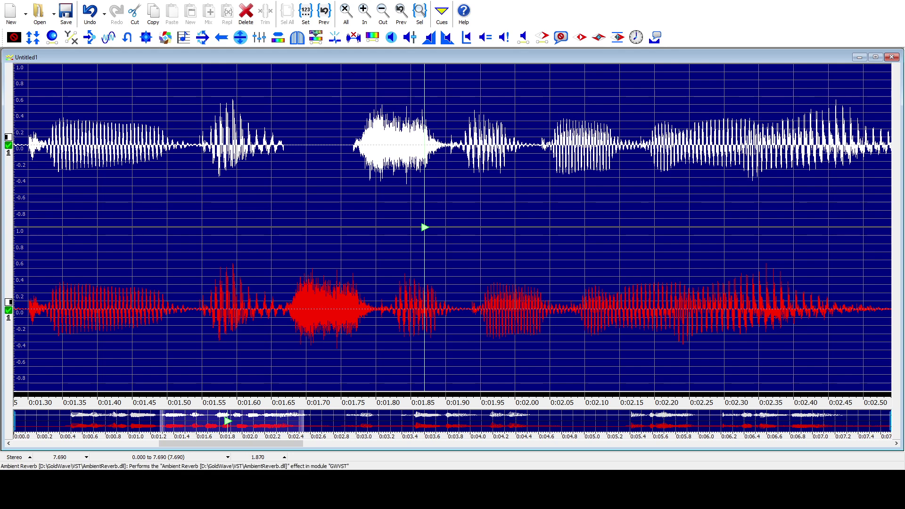
pyautogui.press('Return')
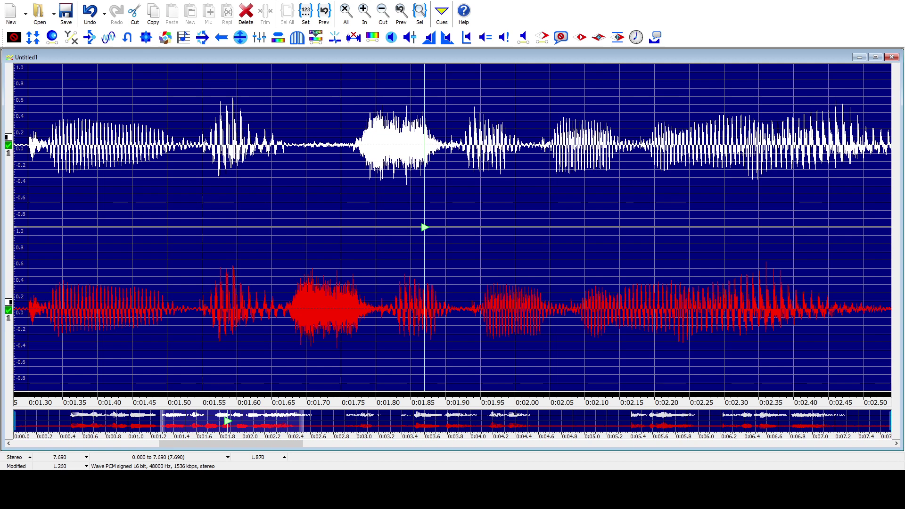
# - Open unmaned 1.mp3 alongside the voice recording and play the voice recording from its start
pyautogui.press('space')
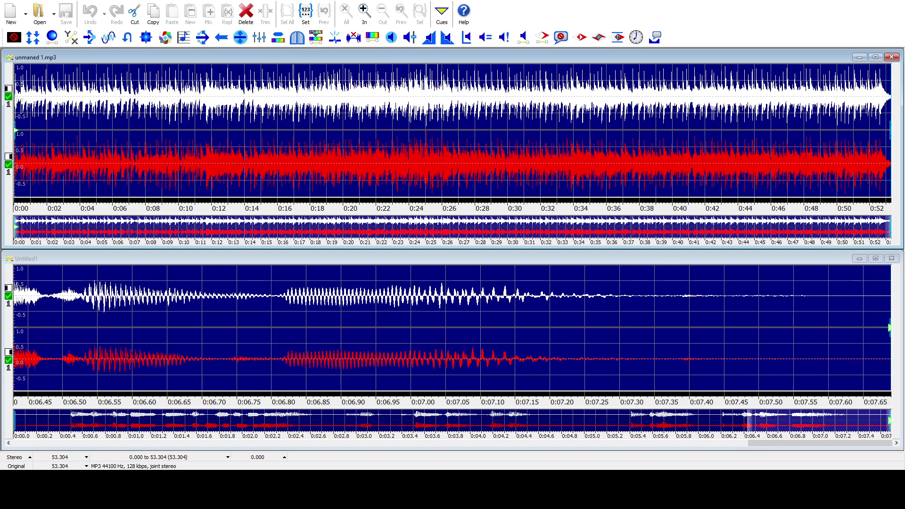
pyautogui.hotkey('ctrl', 'Tab')
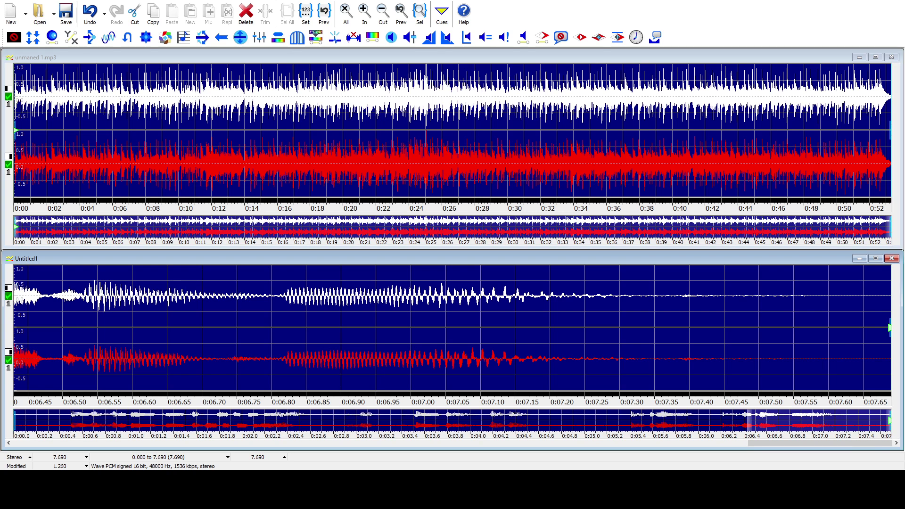
pyautogui.press('space')
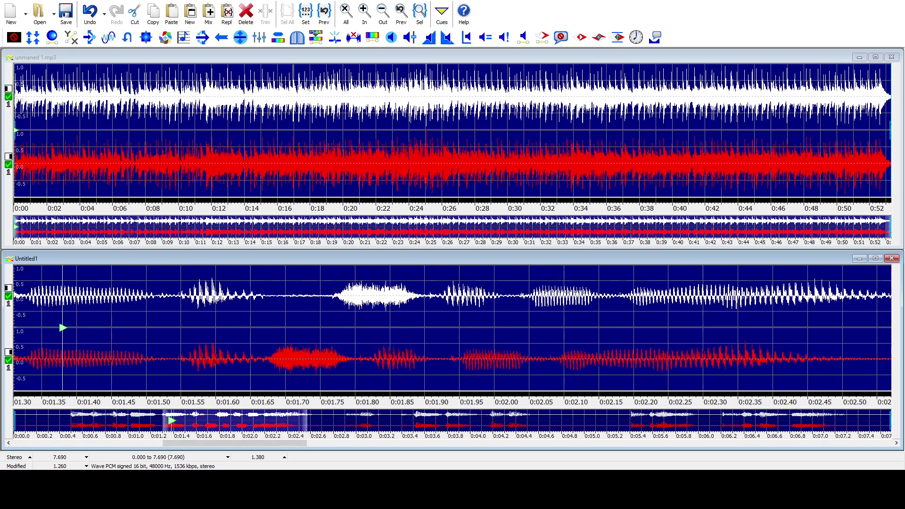
pyautogui.press('space')
pyautogui.press('space')
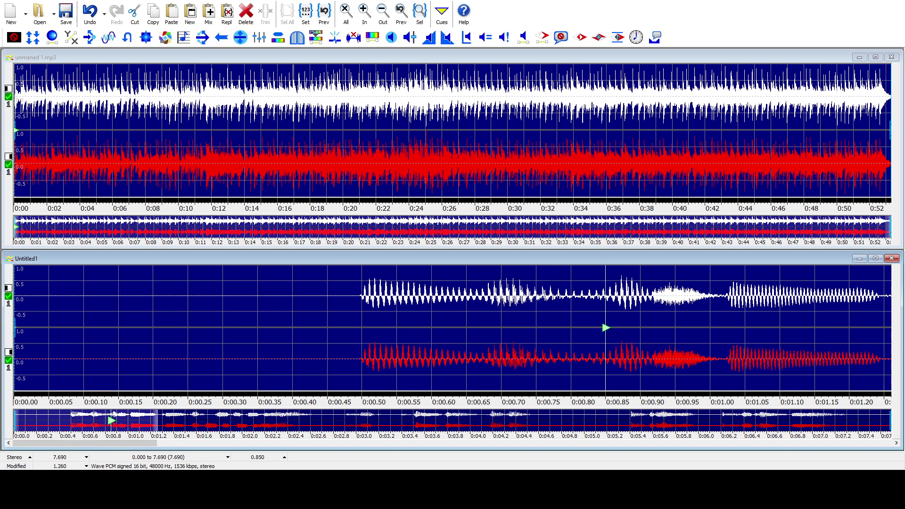
# - Delete the first 0.280 seconds and a further 0.130 seconds of leading silence from the voice recording, and play the whole result
pyautogui.press('space')
pyautogui.press('Delete')
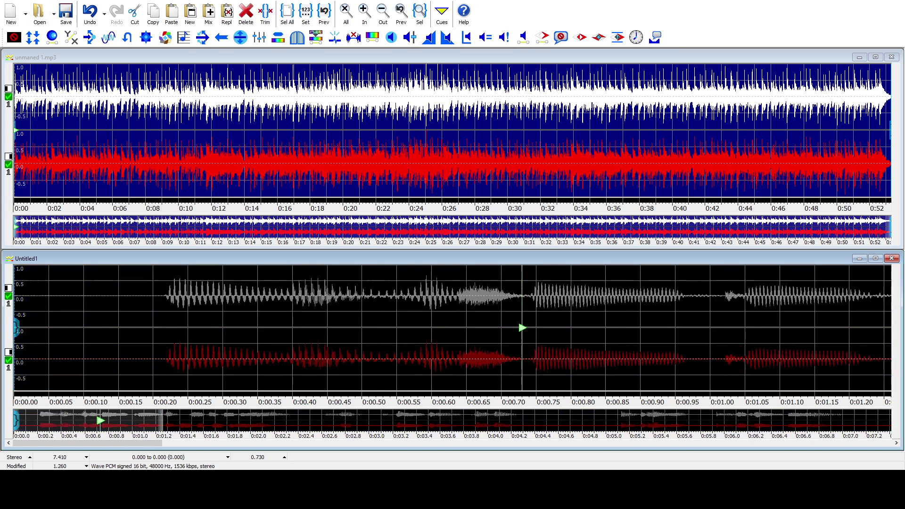
pyautogui.press('space')
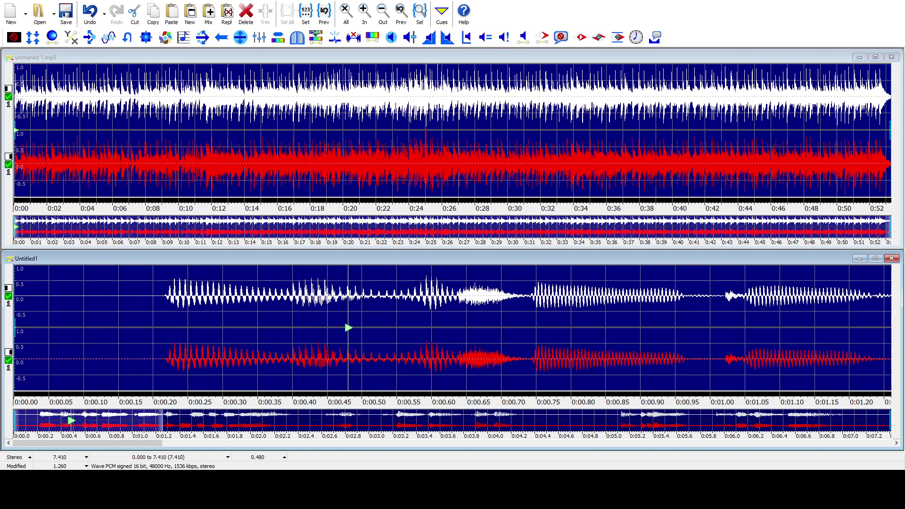
pyautogui.press('Delete')
pyautogui.hotkey('ctrl', 'a')
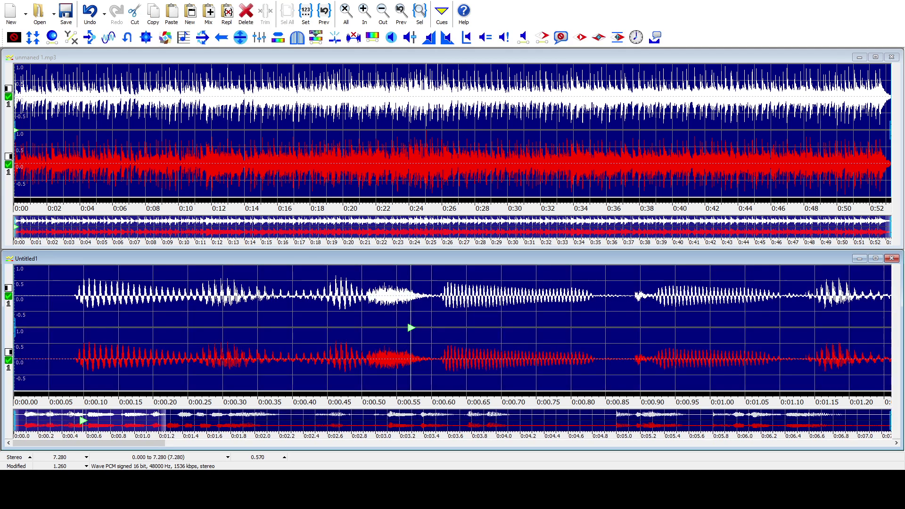
pyautogui.press('space')
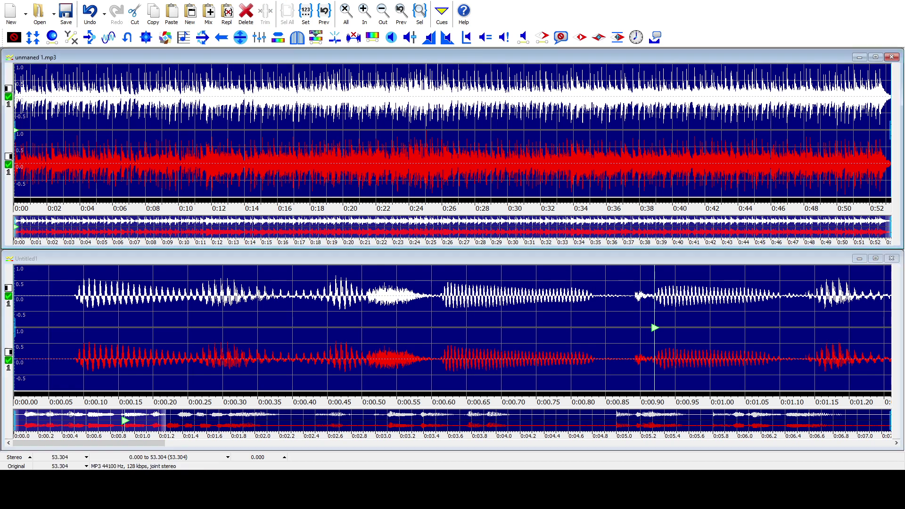
# - Play the music in unmaned 1.mp3, lower the whole track's volume and play it again
pyautogui.hotkey('ctrl', 'Tab')
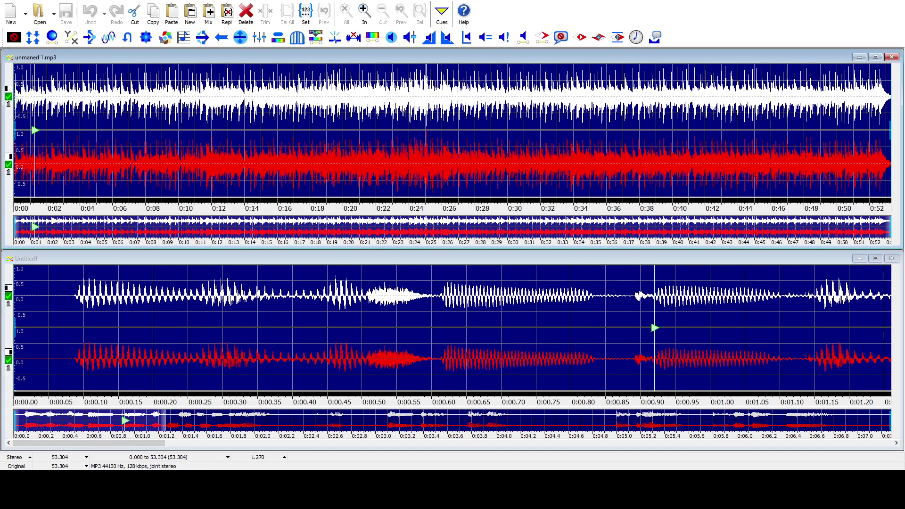
pyautogui.press('space')
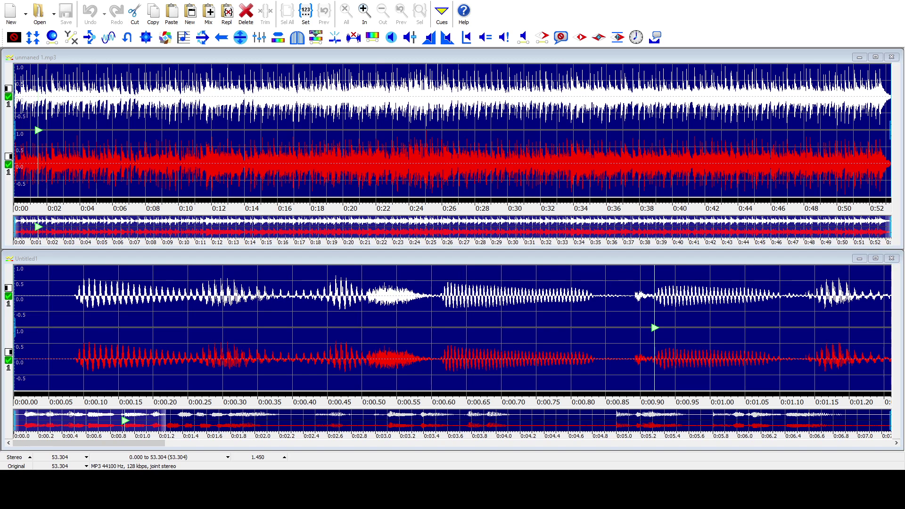
pyautogui.hotkey('alt', 'Tab')
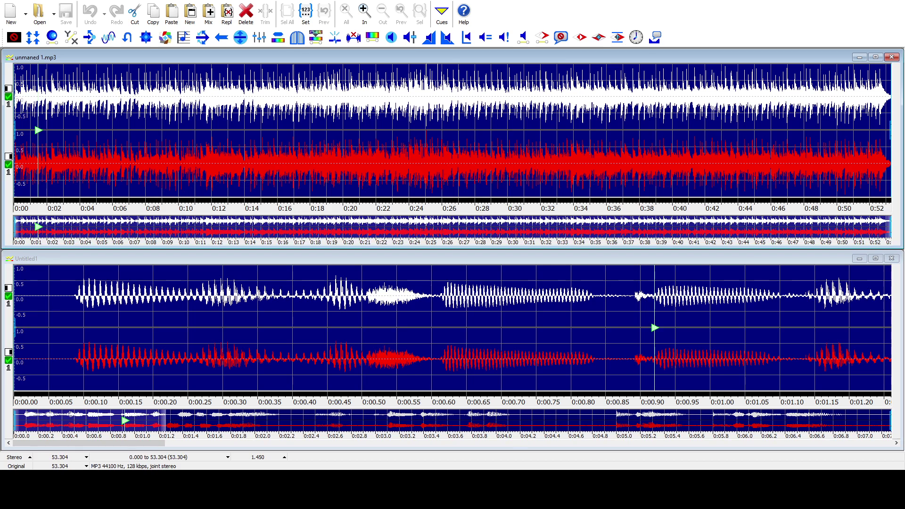
pyautogui.press('space')
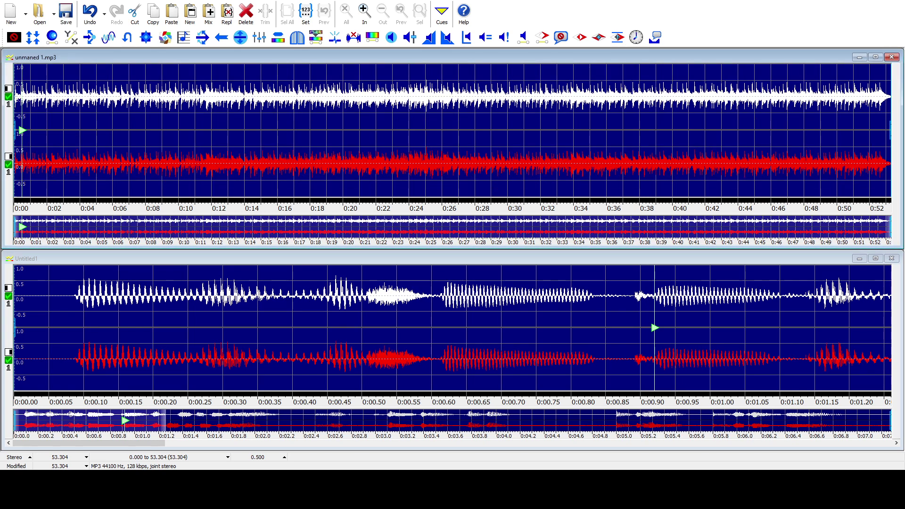
pyautogui.press('space')
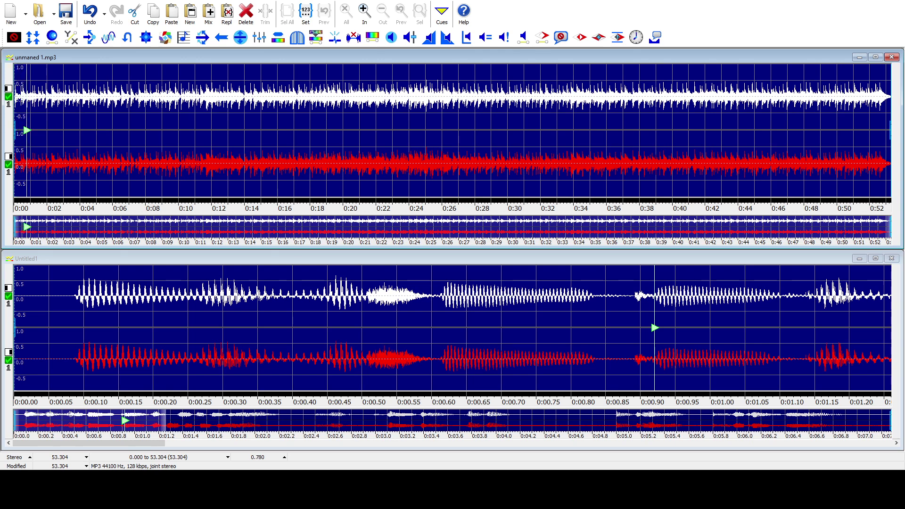
# - Narrow the music selection to its first 0.090 seconds and play the voice recording to compare the two beginnings
pyautogui.press('Left')
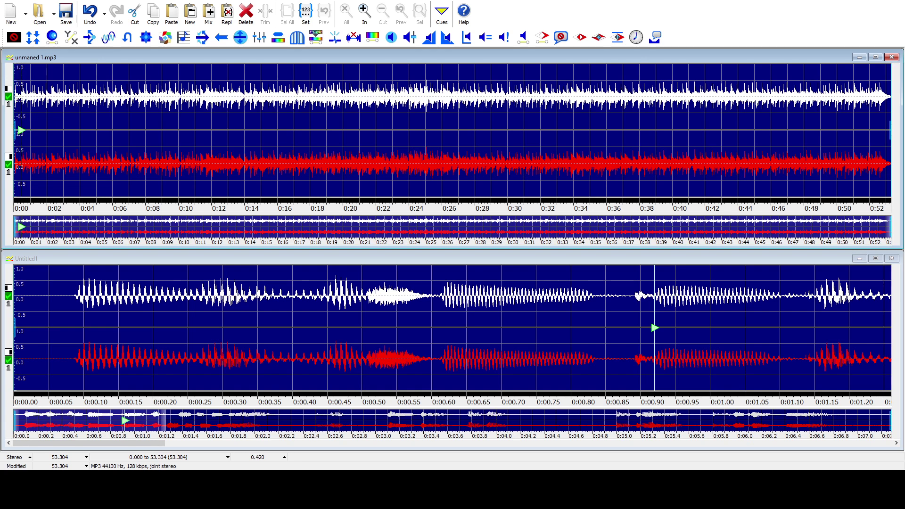
pyautogui.press(']')
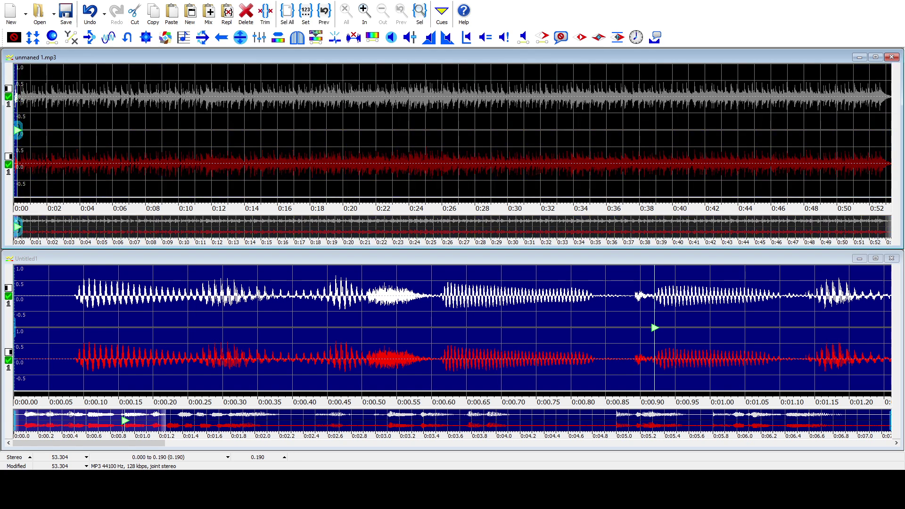
pyautogui.press(']')
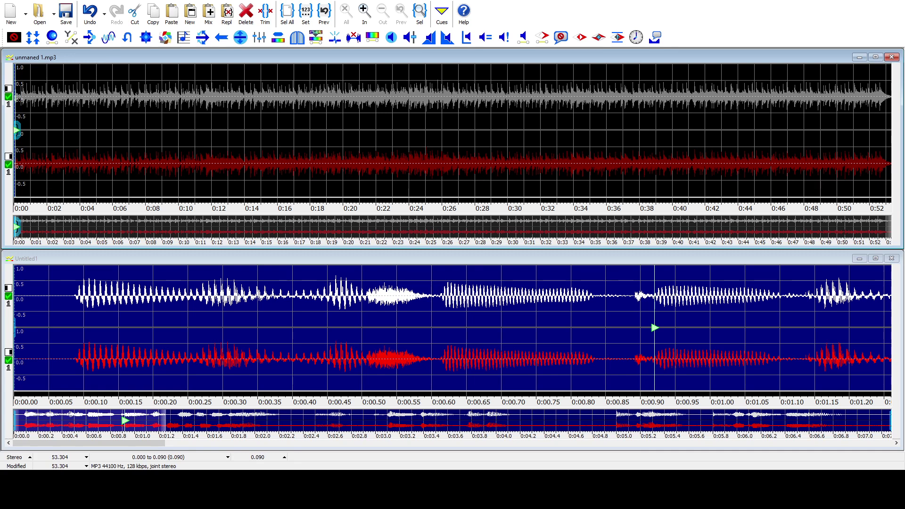
pyautogui.hotkey('ctrl', 'Tab')
pyautogui.press('space')
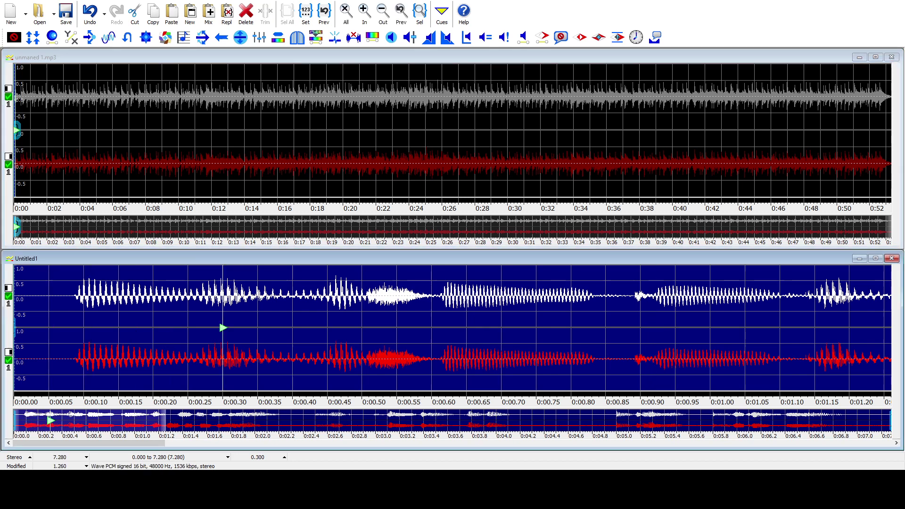
# - Select the whole music track again and play its opening several times to judge where the sound begins
pyautogui.hotkey('ctrl', 'Tab')
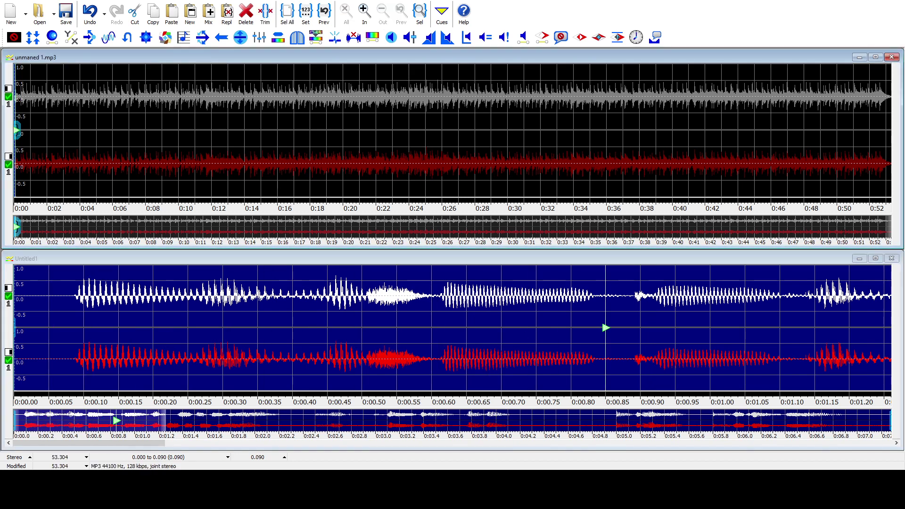
pyautogui.hotkey('ctrl', 'a')
pyautogui.press('space')
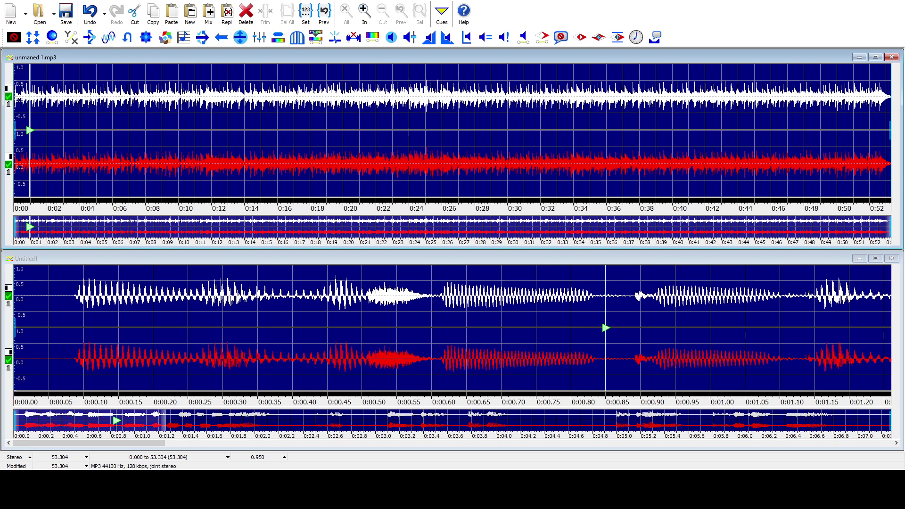
pyautogui.hotkey('ctrl', 'Tab')
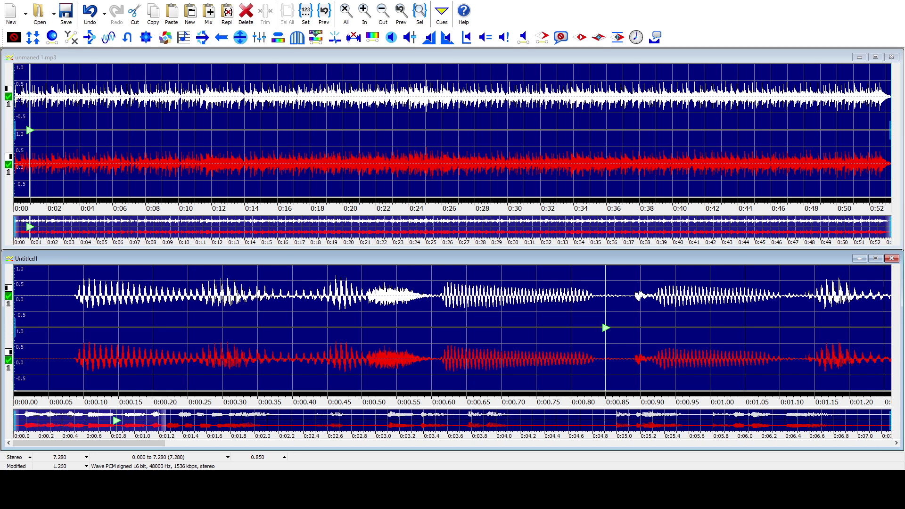
pyautogui.hotkey('ctrl', 'Tab')
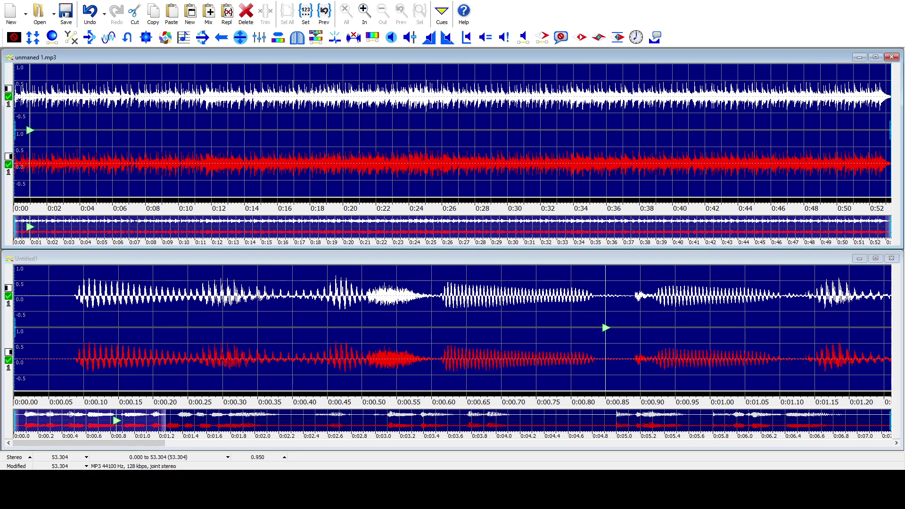
pyautogui.press('space')
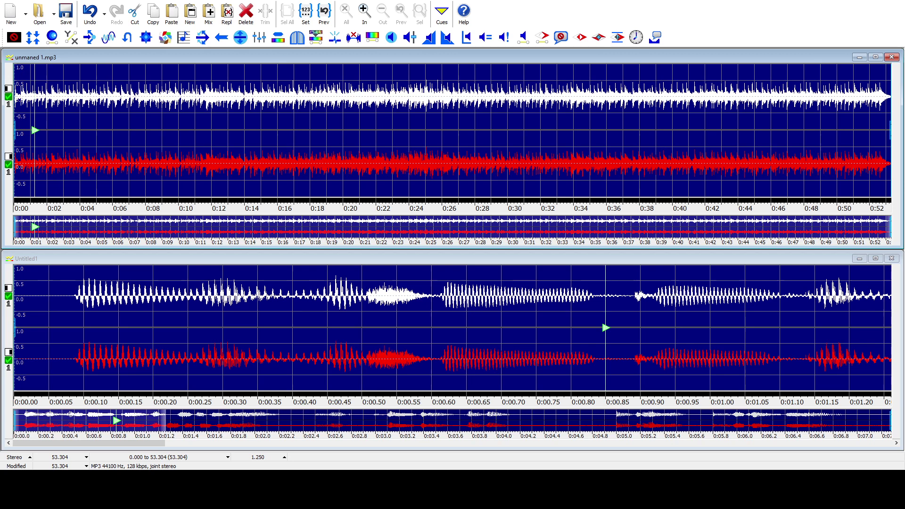
pyautogui.press('space')
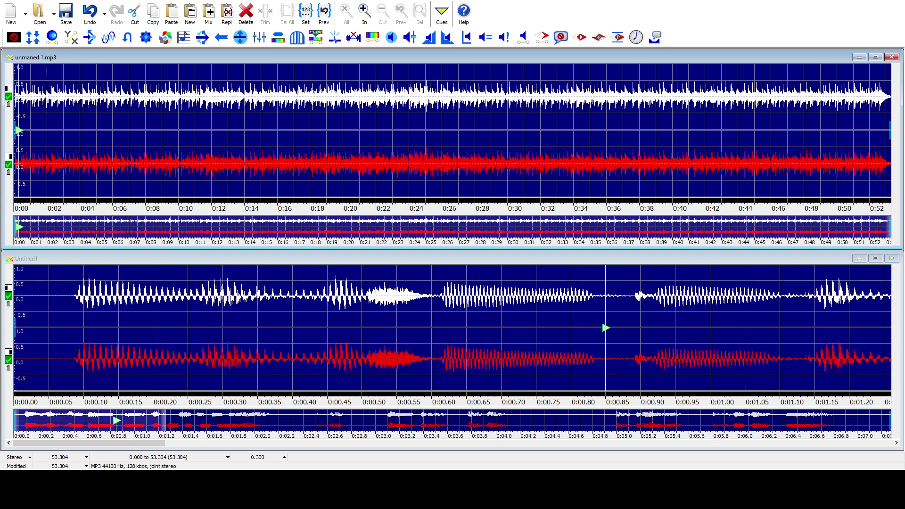
pyautogui.press('space')
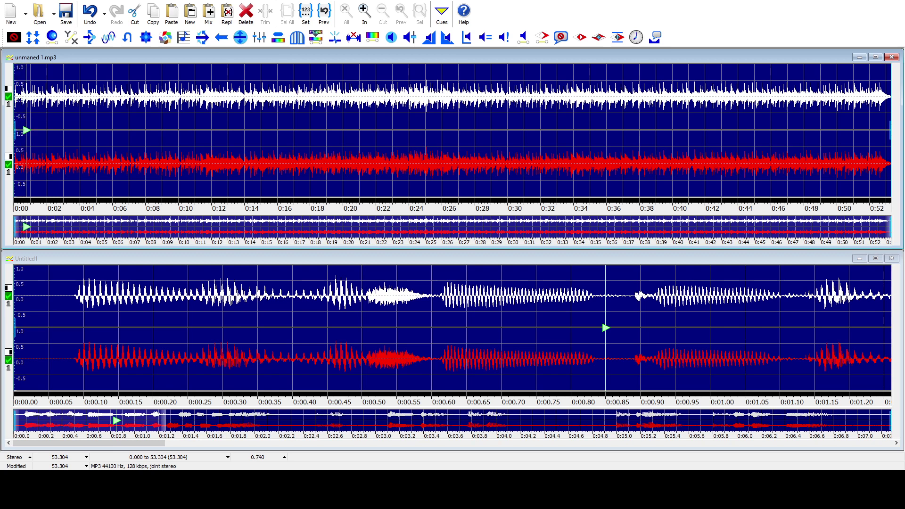
# - Delete the first 0.070 seconds of the music and mix the voice recording into the start of the track
pyautogui.moveTo(14, 132); pyautogui.dragTo(16, 132)
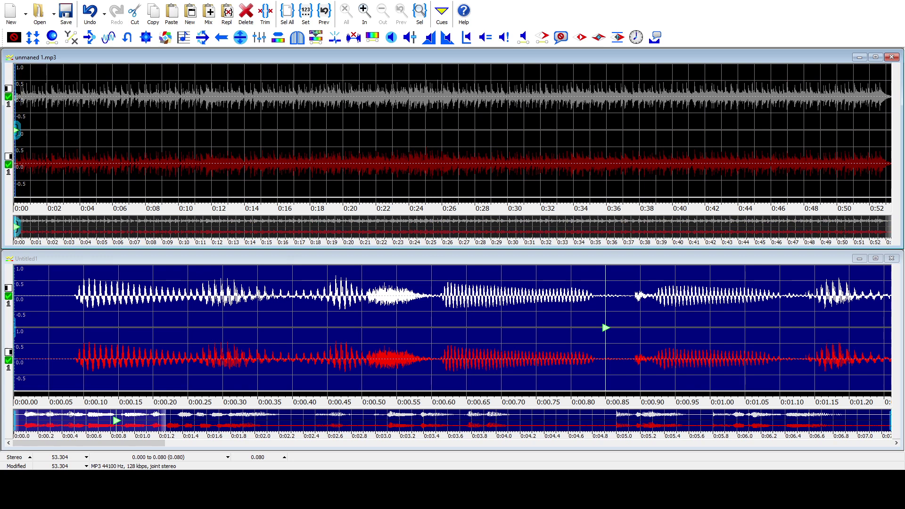
pyautogui.press('Delete')
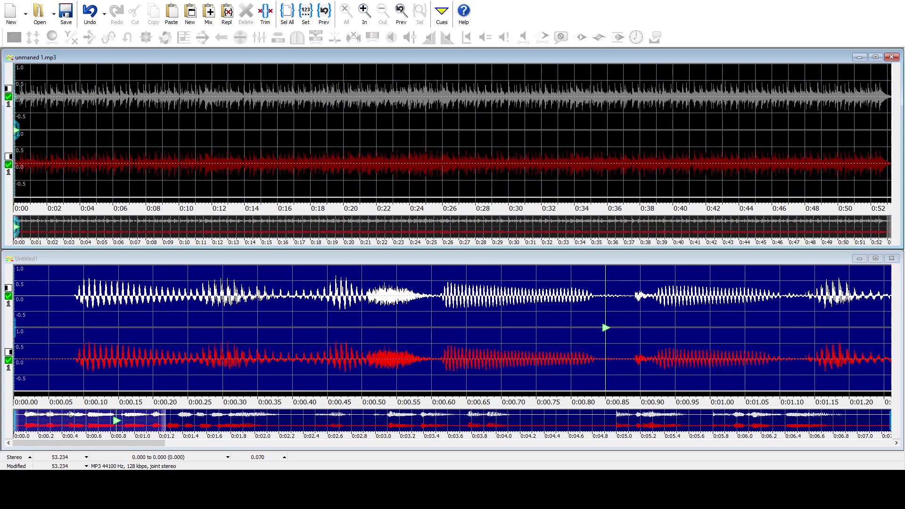
pyautogui.hotkey('ctrl', 'a')
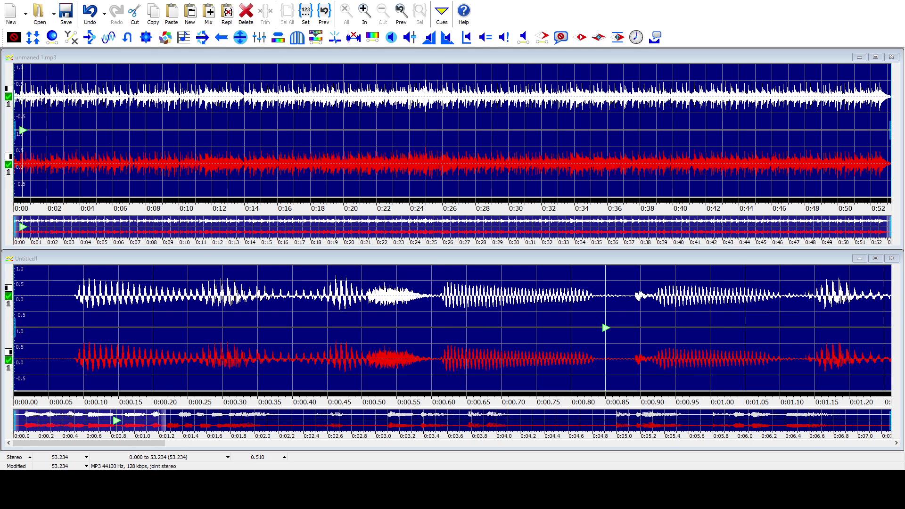
pyautogui.moveTo(15, 141); pyautogui.dragTo(135, 141)
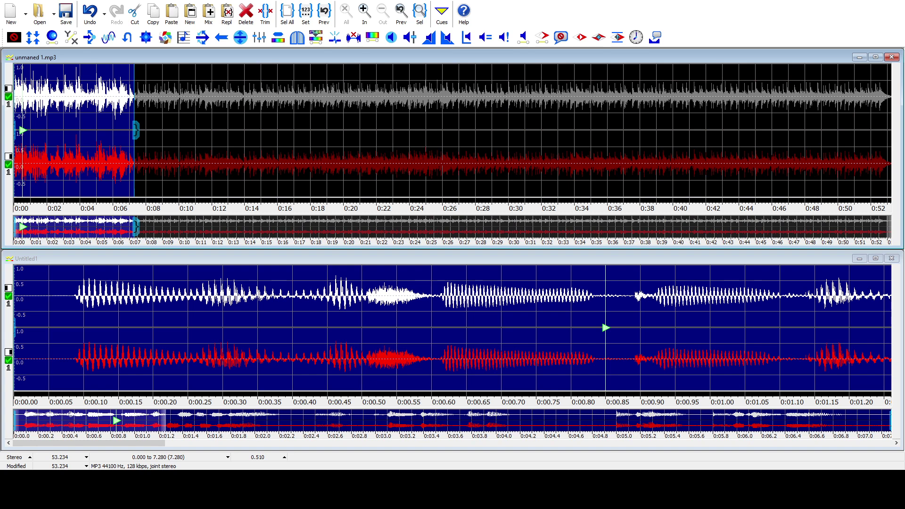
# - Play the mixed opening, undo the voice mix and play the music alone to judge its volume
pyautogui.press('space')
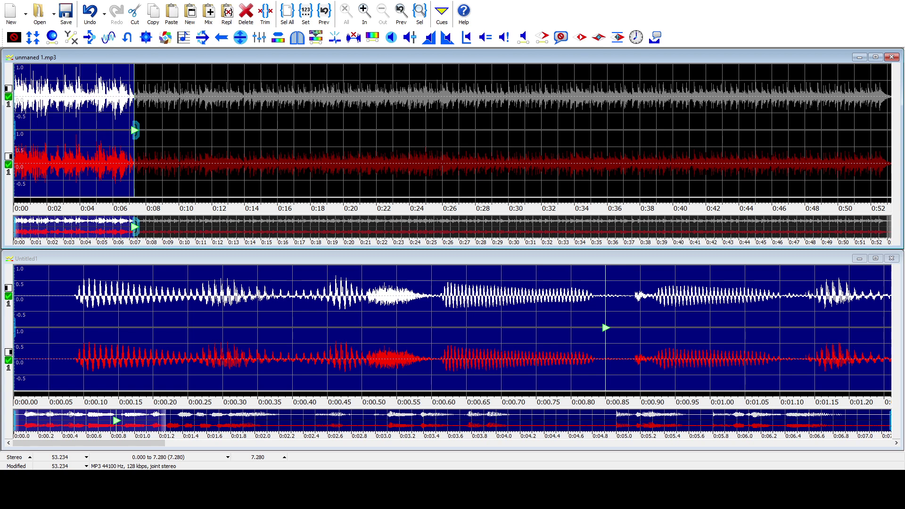
pyautogui.hotkey('ctrl', 'z')
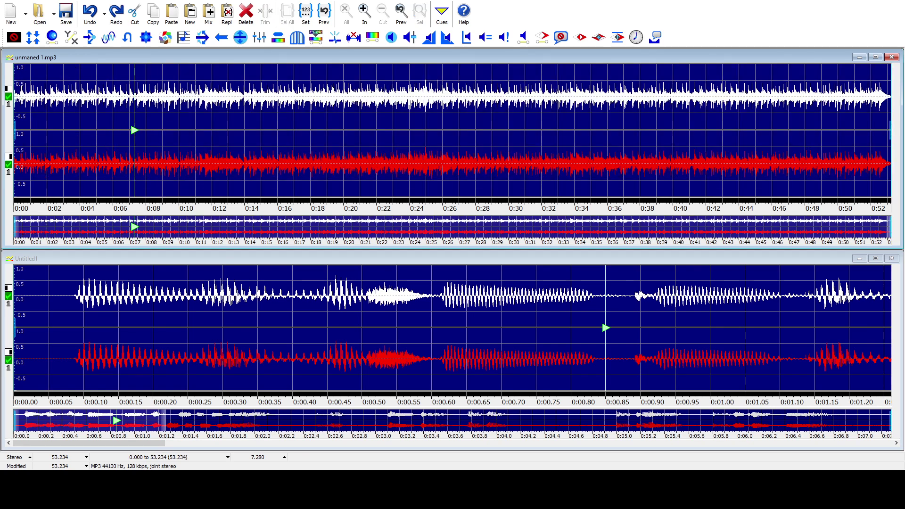
pyautogui.press('space')
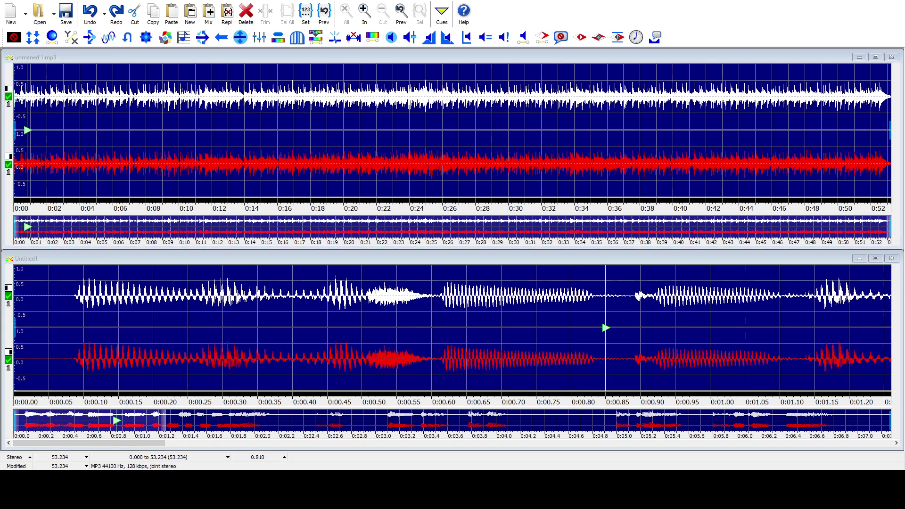
# - Lower the whole music track's volume further, play it and mix the voice recording into its start again
pyautogui.press('Return')
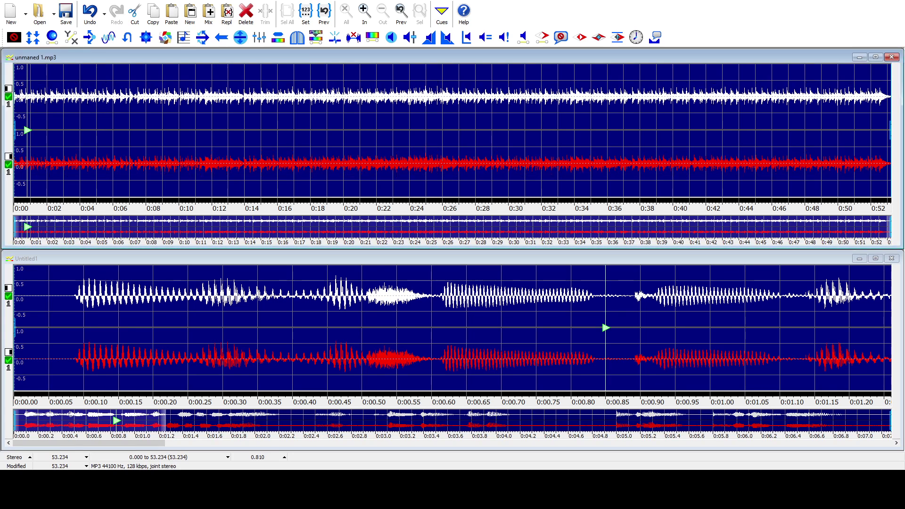
pyautogui.press('space')
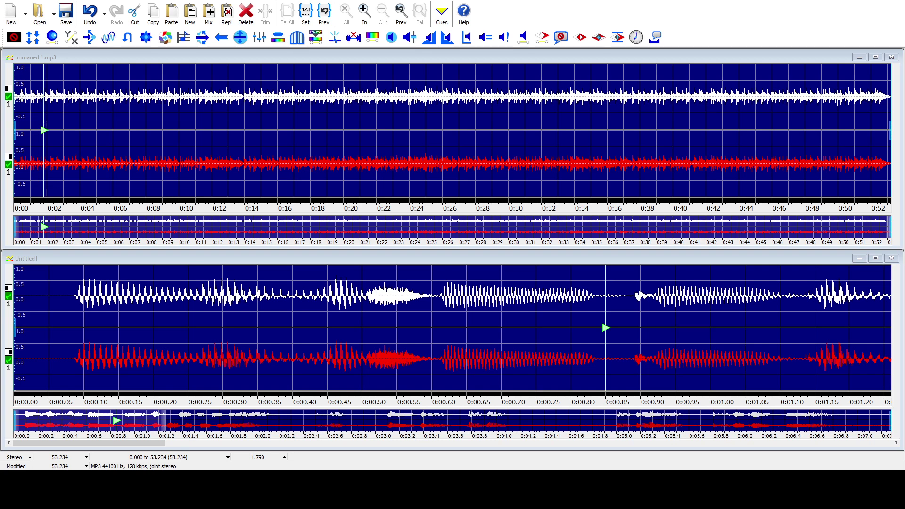
pyautogui.rightClick(134, 130)
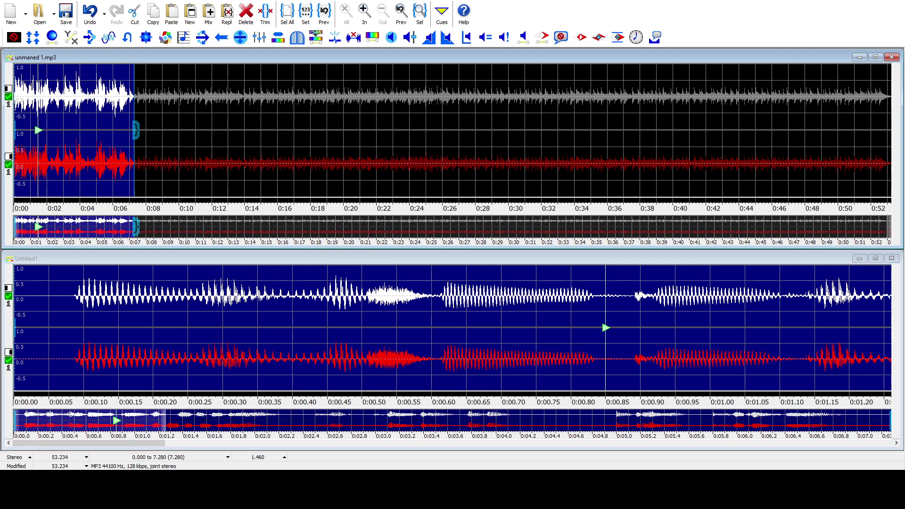
# - Play the whole mix and delete the remaining music from 7.360 seconds to the end of the track
pyautogui.hotkey('ctrl', 'a')
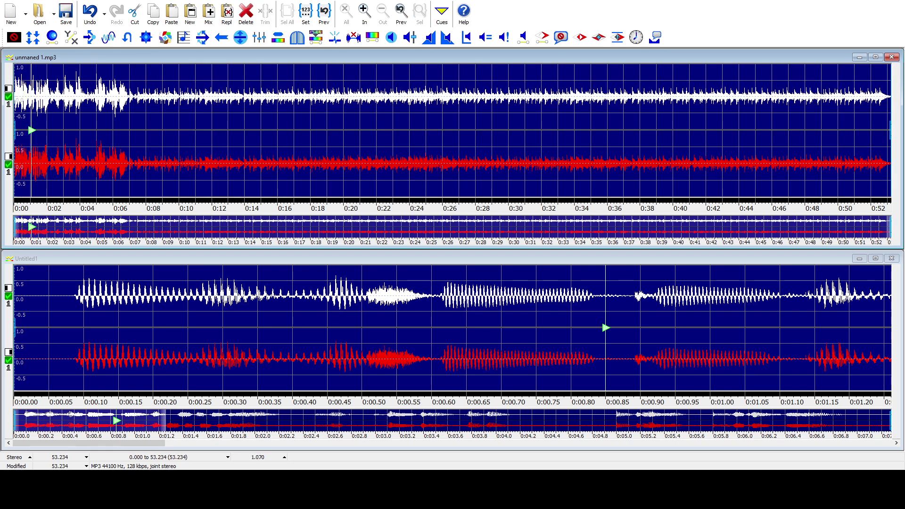
pyautogui.press('[')
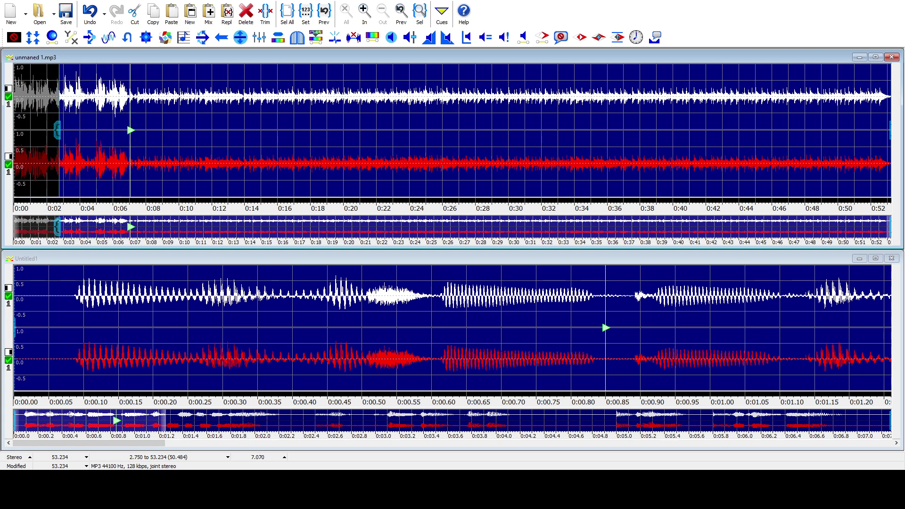
pyautogui.press('[')
pyautogui.press('[')
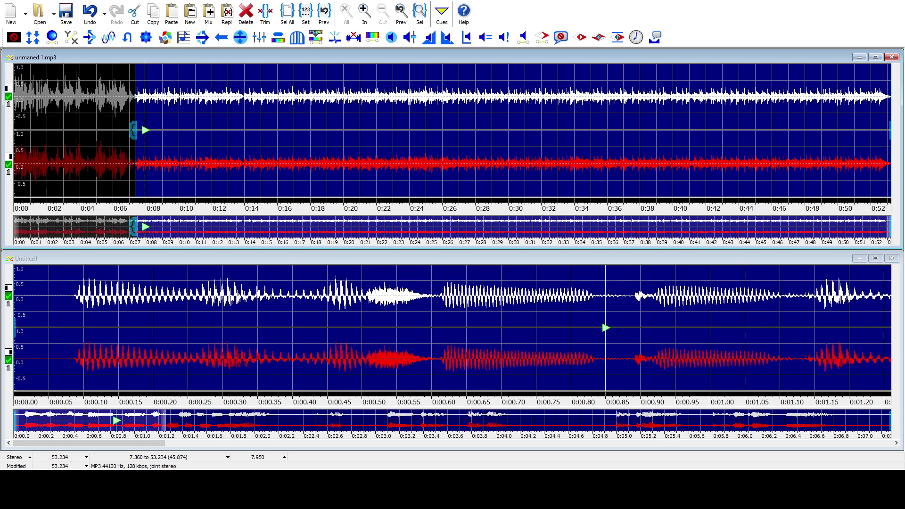
pyautogui.press('Delete')
# - Delete the last 0.074 seconds of the mix and play the whole track to check its ending
pyautogui.press('[')
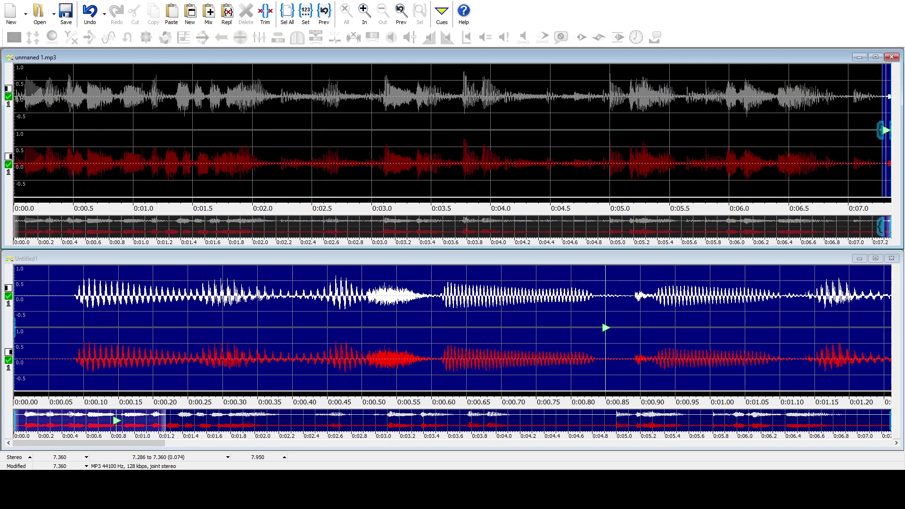
pyautogui.press('Delete')
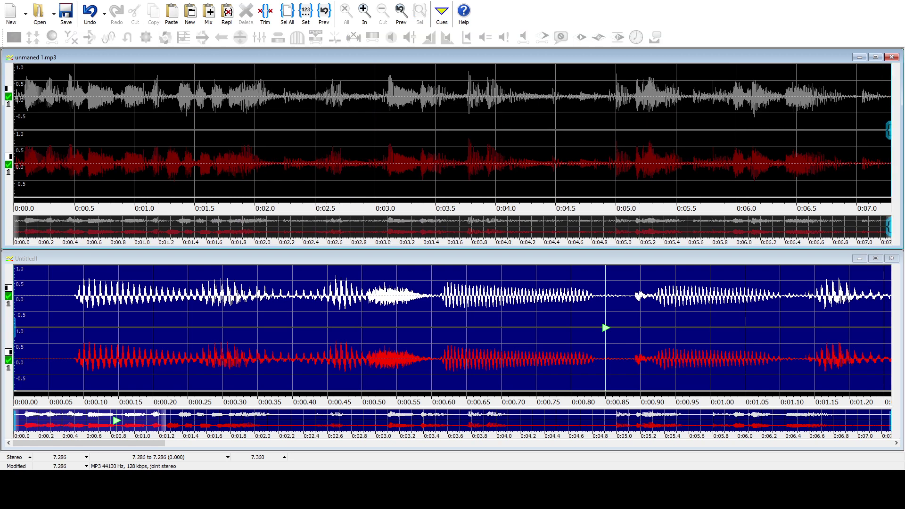
pyautogui.press('[')
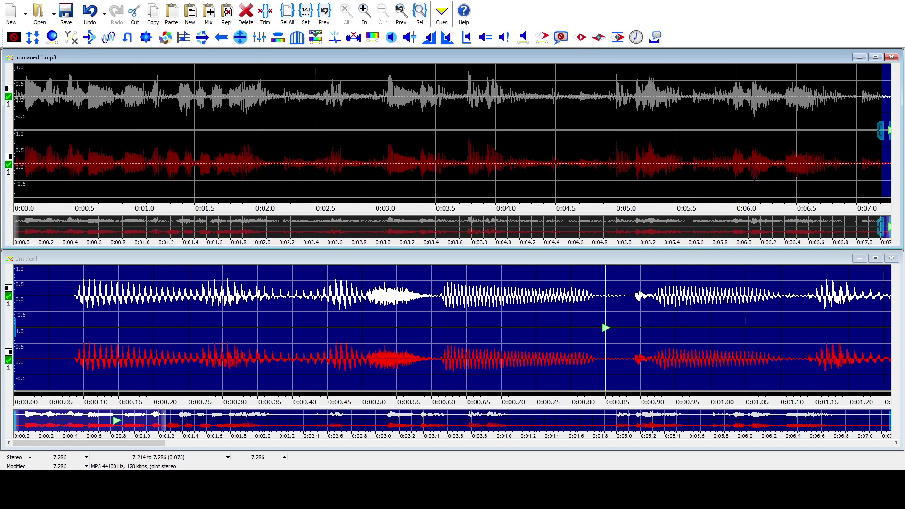
pyautogui.hotkey('ctrl', 'a')
pyautogui.press('space')
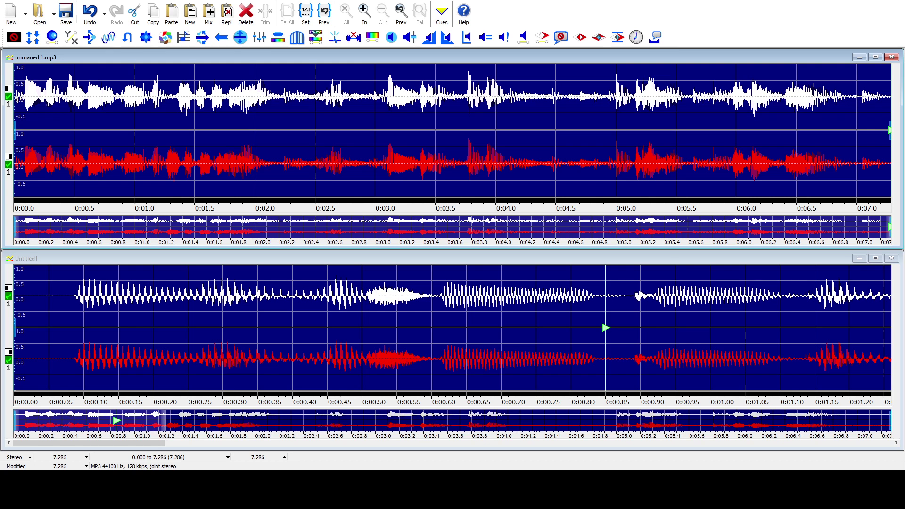
# - Delete the part of the mix from 7.068 seconds to the end and play the whole track again
pyautogui.click(883, 130)
pyautogui.moveTo(881, 130)
pyautogui.mouseDown()
pyautogui.moveTo(855, 131)
pyautogui.moveTo(863, 131)
pyautogui.mouseUp()
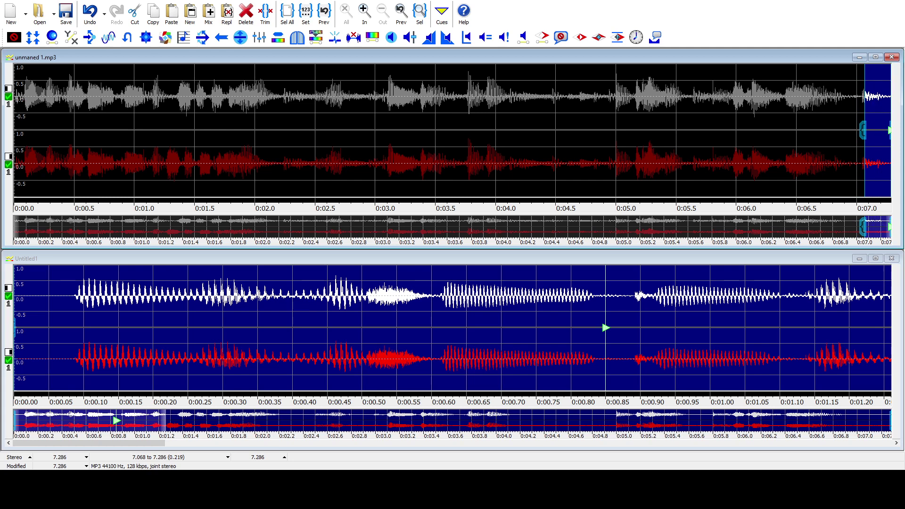
pyautogui.press('Delete')
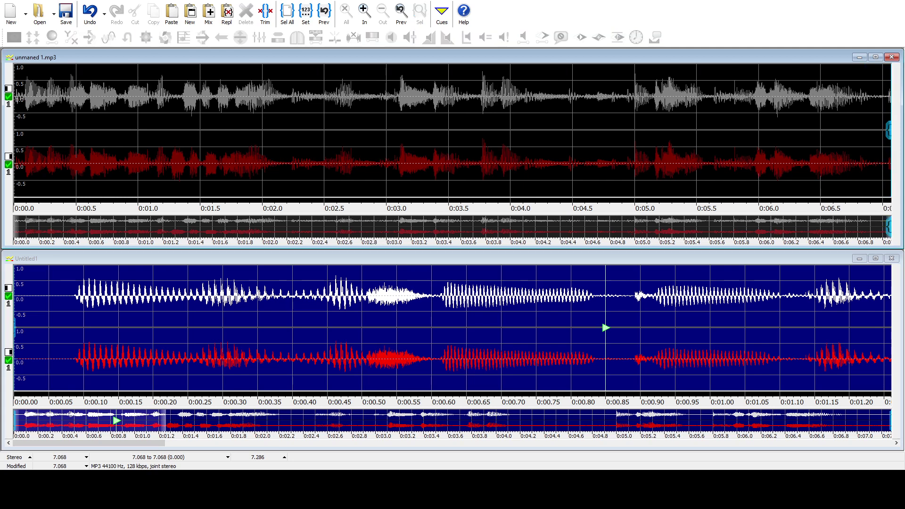
pyautogui.hotkey('ctrl', 'a')
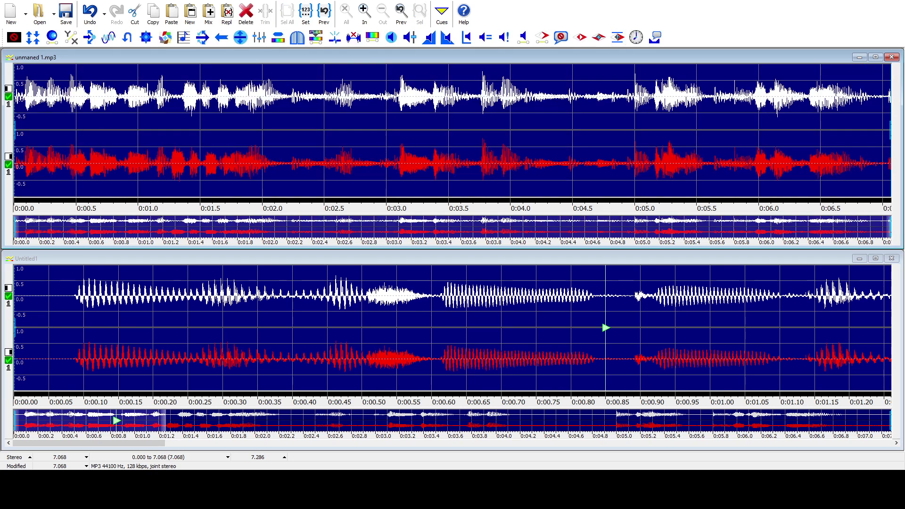
pyautogui.press('space')
# - Trim the mix's ending back to 7.020 seconds
pyautogui.moveTo(889, 118)
pyautogui.mouseDown()
pyautogui.moveTo(863, 118)
pyautogui.moveTo(891, 118)
pyautogui.mouseUp()
pyautogui.scroll(1, 755, 130)
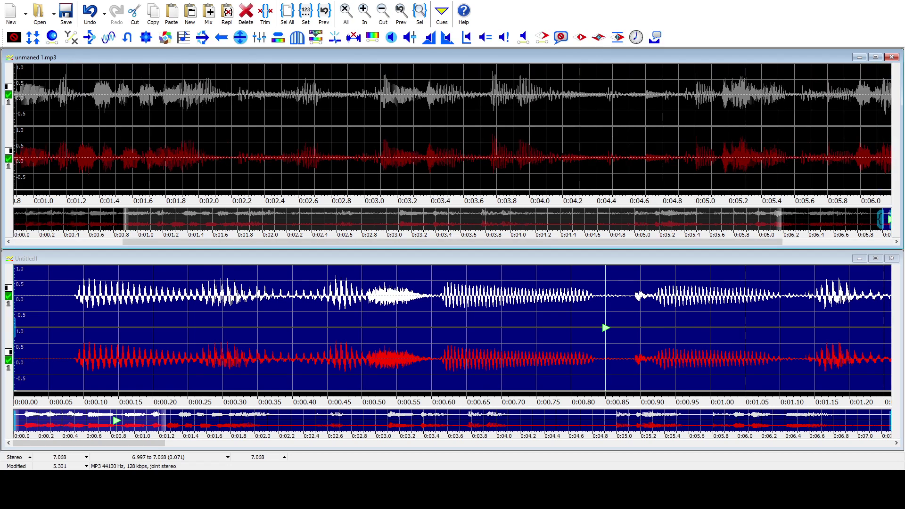
pyautogui.scroll(2, 716, 130)
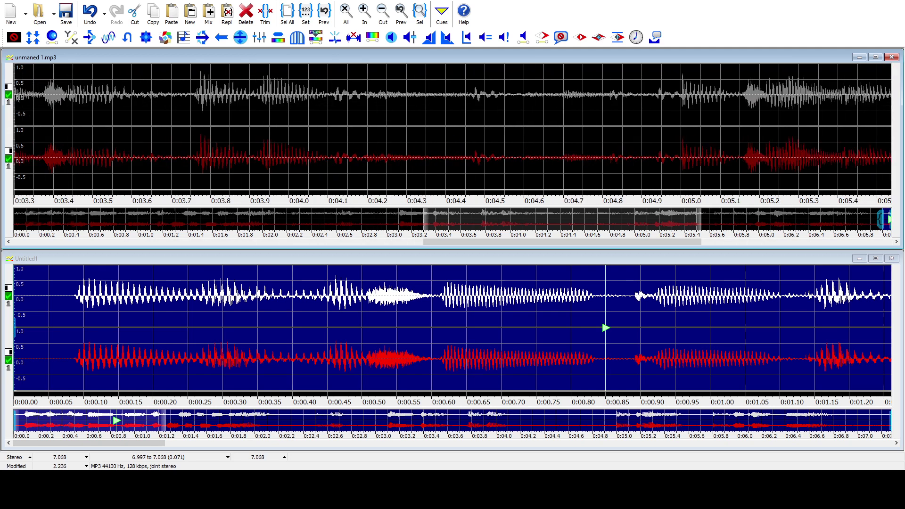
pyautogui.click(886, 220)
pyautogui.click(886, 219)
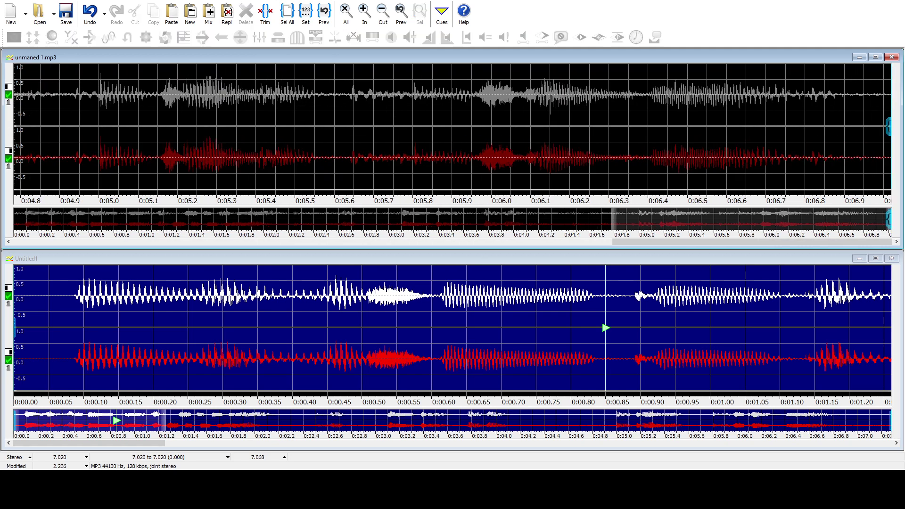
# - Play the mix from 6.237 seconds to its end, and play the whole track from the beginning
pyautogui.moveTo(889, 126); pyautogui.dragTo(583, 127)
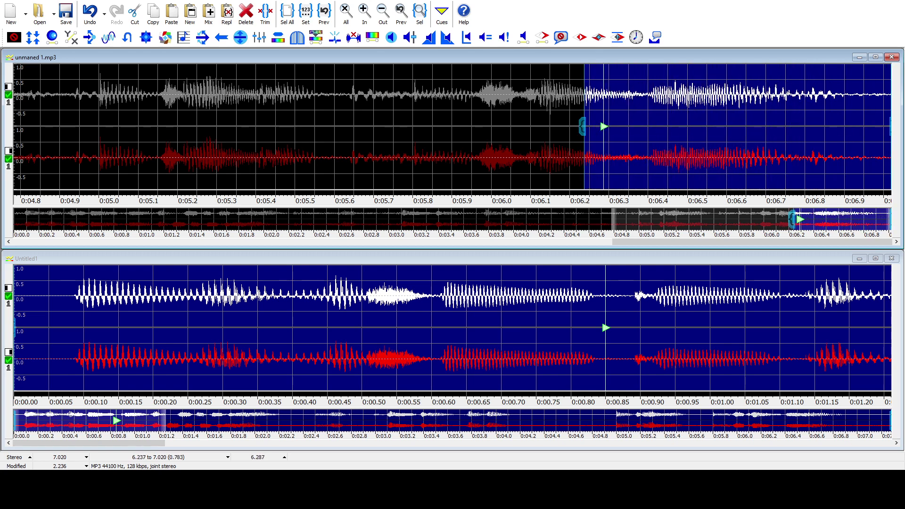
pyautogui.press('space')
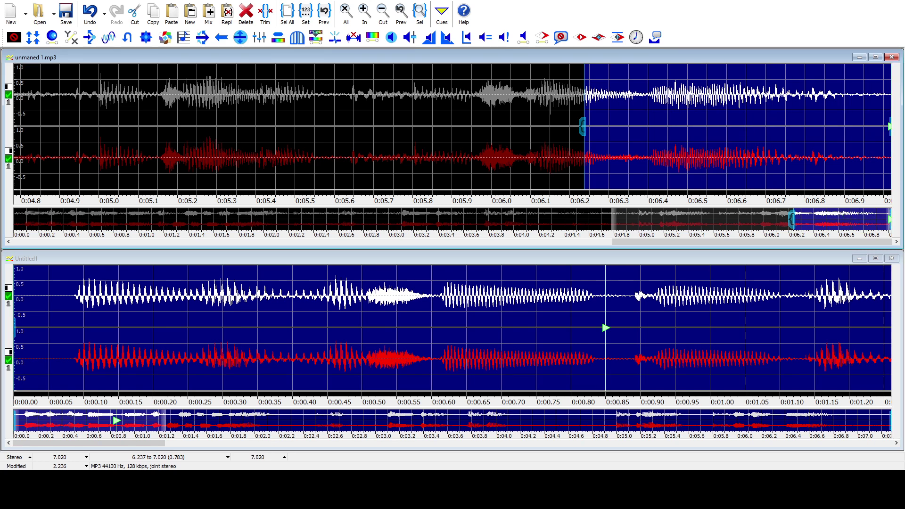
pyautogui.hotkey('ctrl', 'a')
pyautogui.press('space')
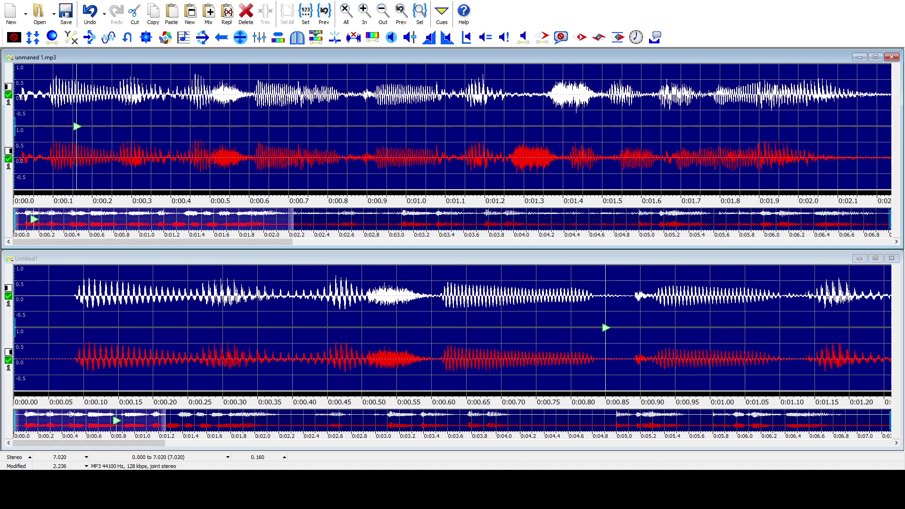
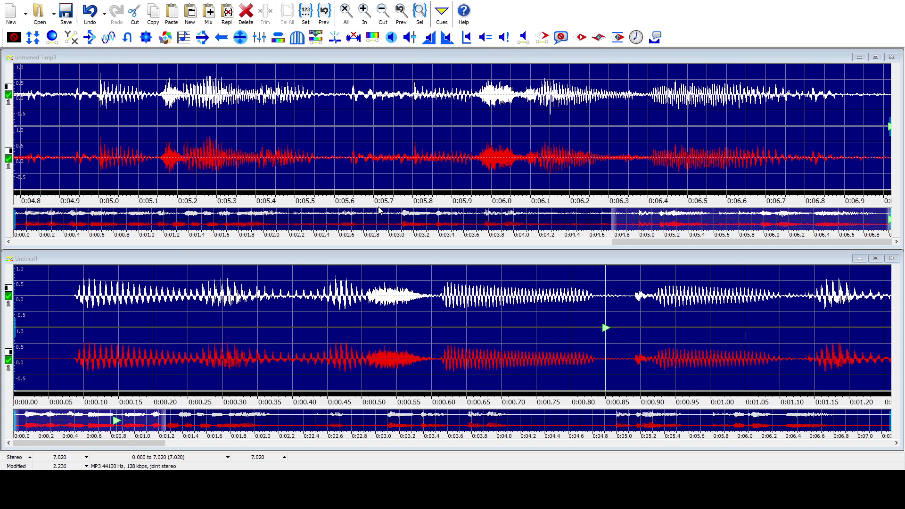
# - Try time-shortening the whole mix to 6.000 seconds, play it and undo the change
pyautogui.click(379, 210)
pyautogui.scroll(1, 379, 210)
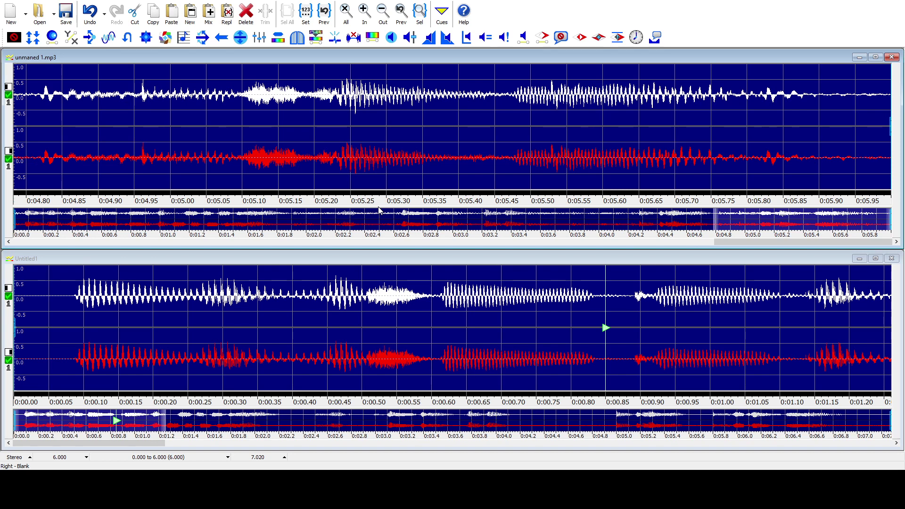
pyautogui.press('space')
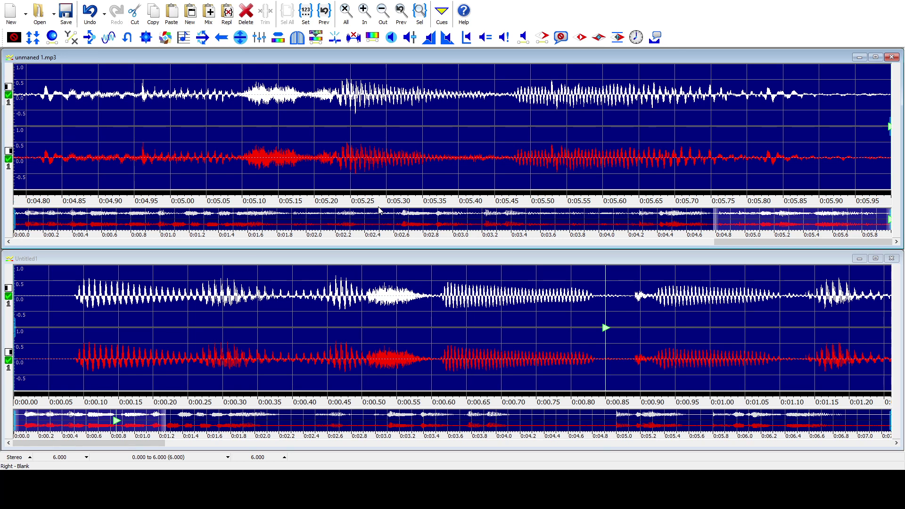
pyautogui.hotkey('ctrl', 'z')
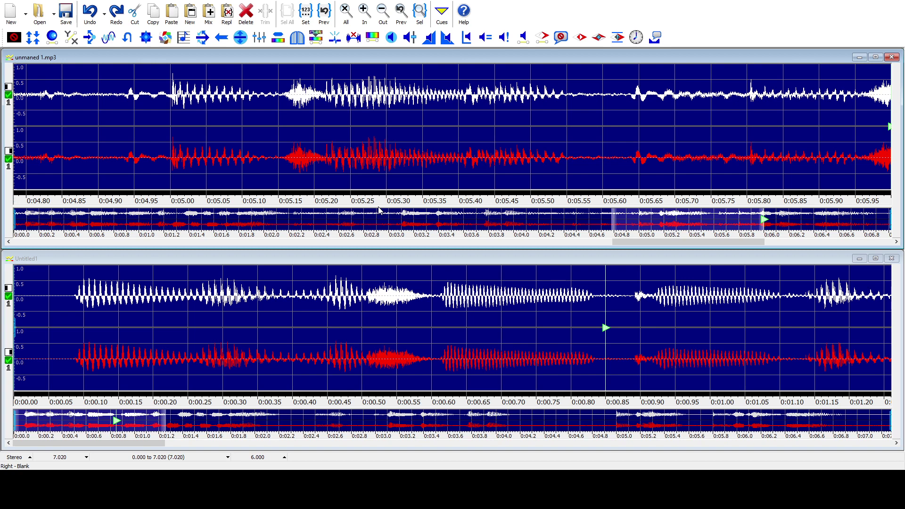
# - Time-shorten the whole mix to 5.999 seconds and play it from the beginning
pyautogui.hotkey('ctrl', 'z')
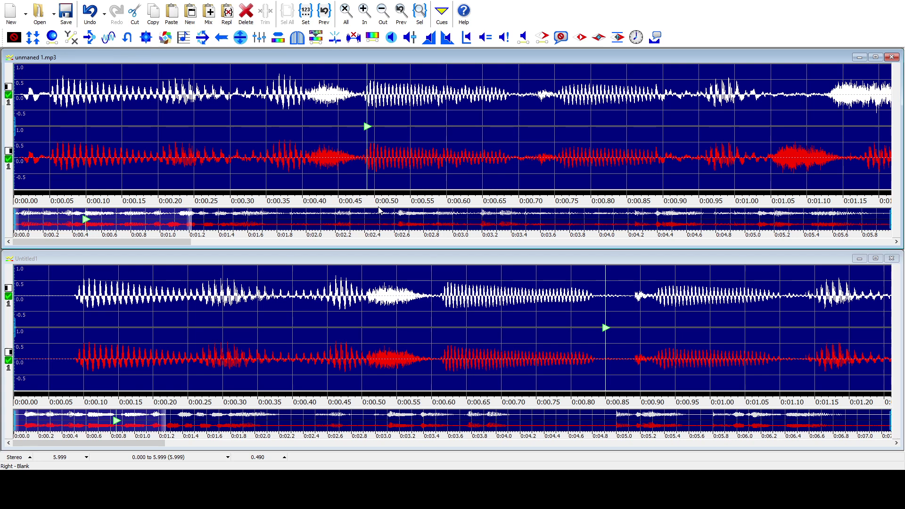
pyautogui.press('space')
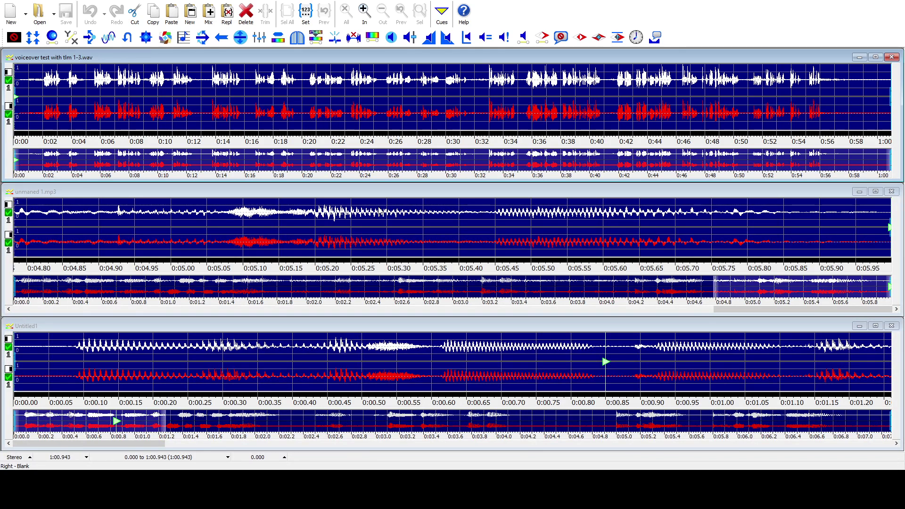
# - Try shortening voiceover test with tlm 1-3.wav to 59.995 seconds, undo the change and close the file
pyautogui.press('space')
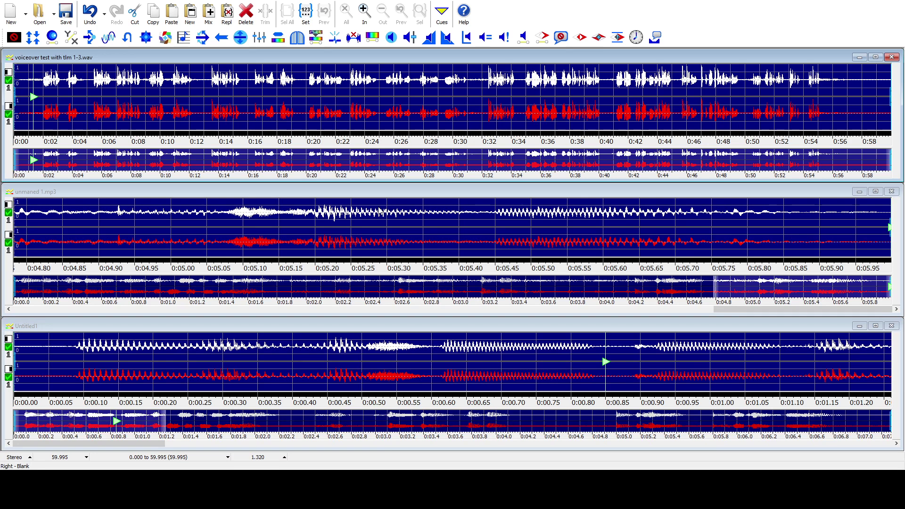
pyautogui.press('space')
pyautogui.hotkey('ctrl', 'z')
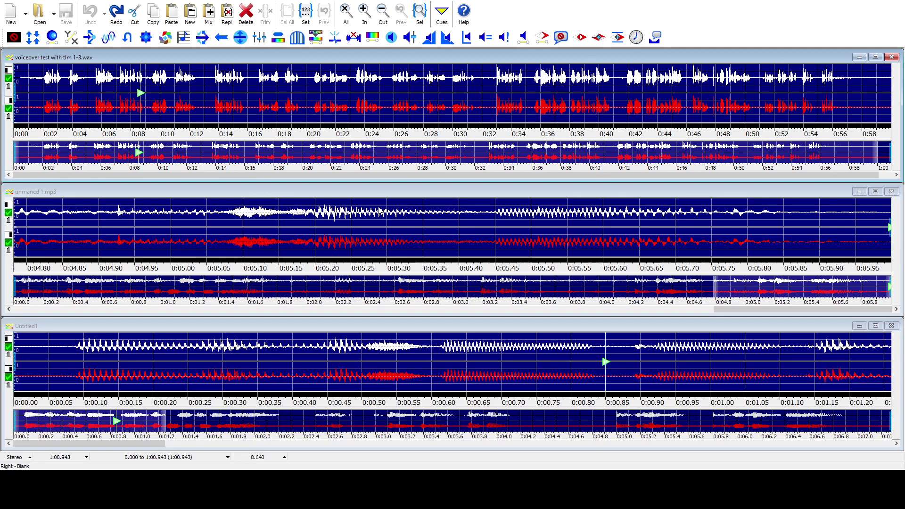
pyautogui.press('space')
pyautogui.hotkey('ctrl', 'F4')
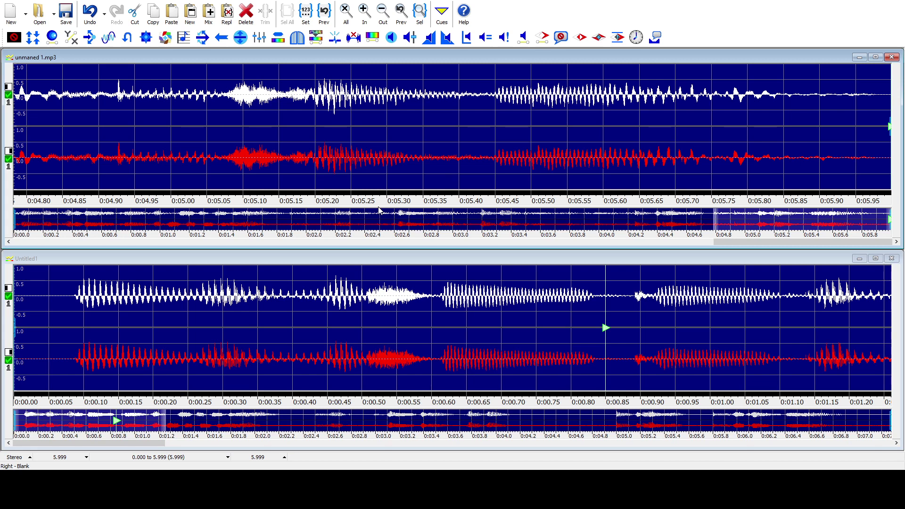
# - Open the W1 Limiter VST effect for the whole mix in unmaned 1.mp3
pyautogui.press('space')
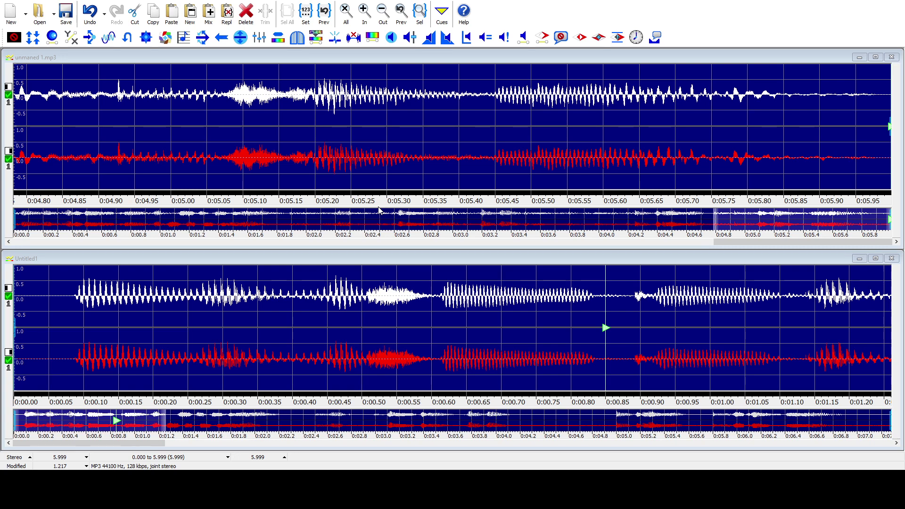
pyautogui.click(380, 211)
pyautogui.click(380, 210)
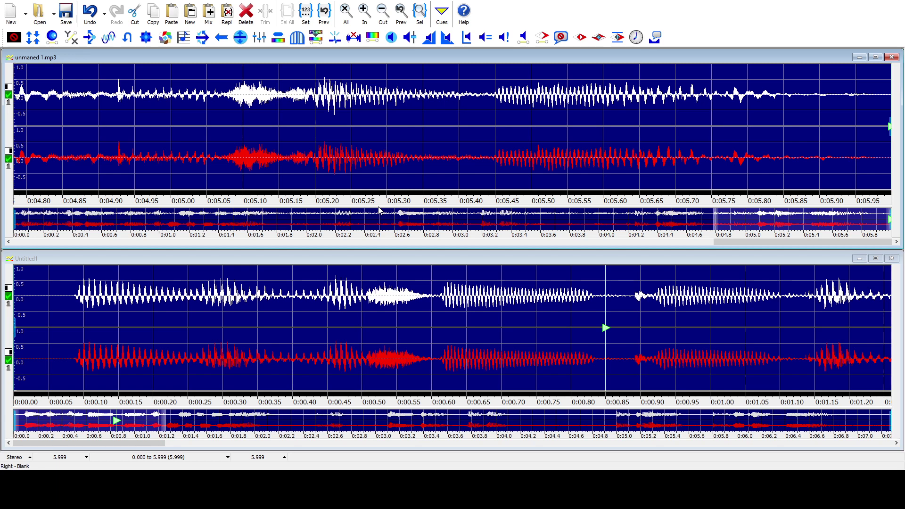
pyautogui.press('Down')
pyautogui.press('Down')
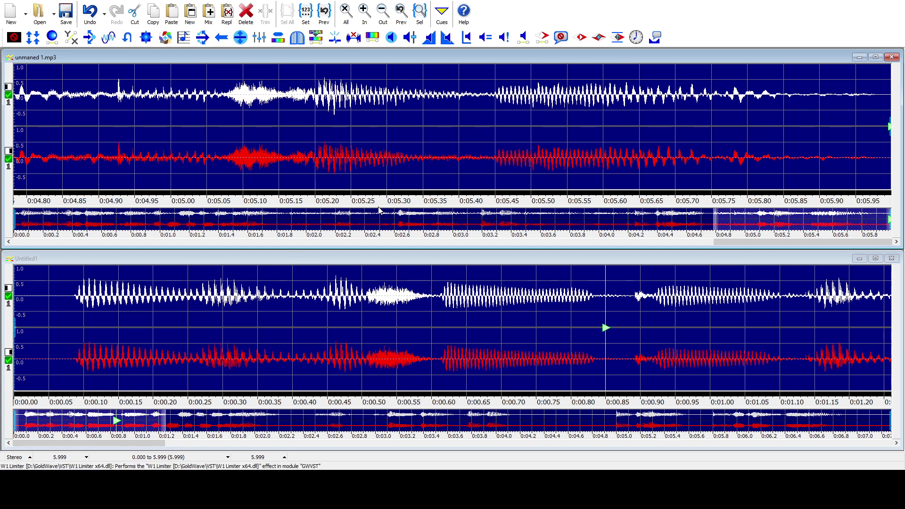
pyautogui.press('Return')
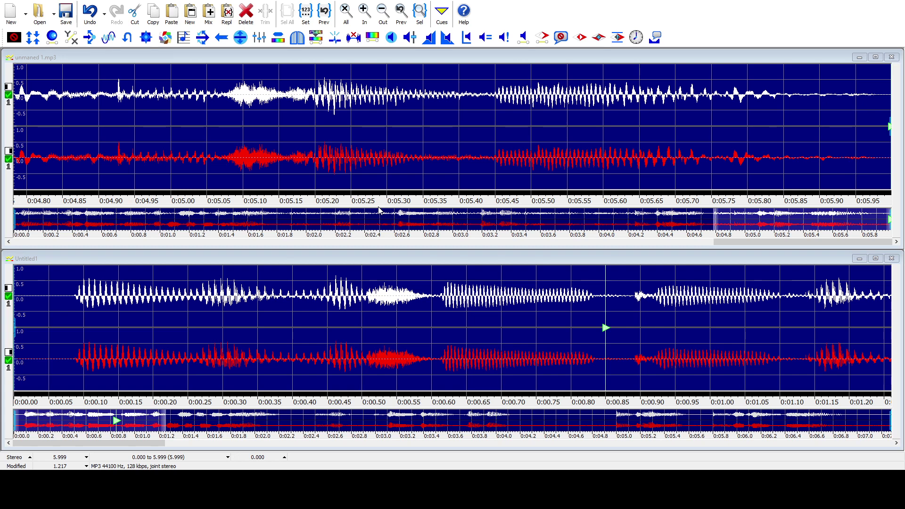
# - Play the mix in unmaned 1.mp3 from the beginning, stopping and resuming once
pyautogui.click(380, 210)
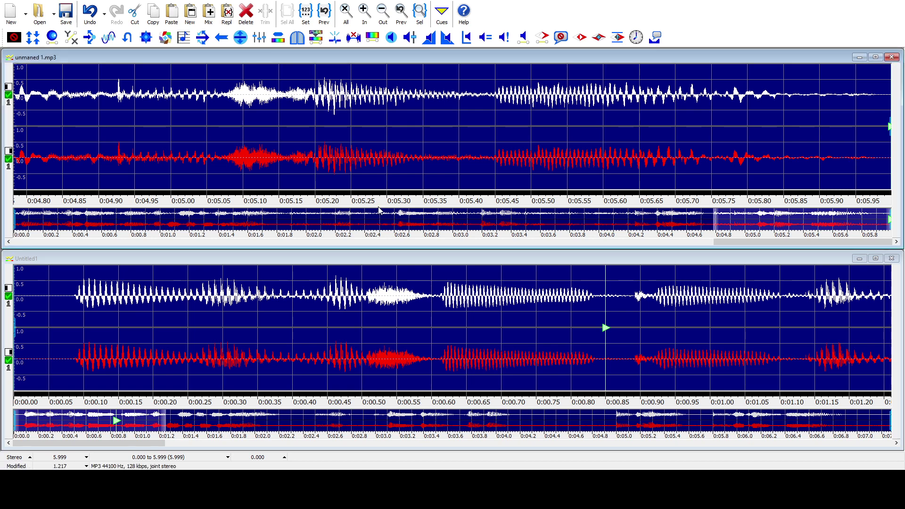
pyautogui.press('space')
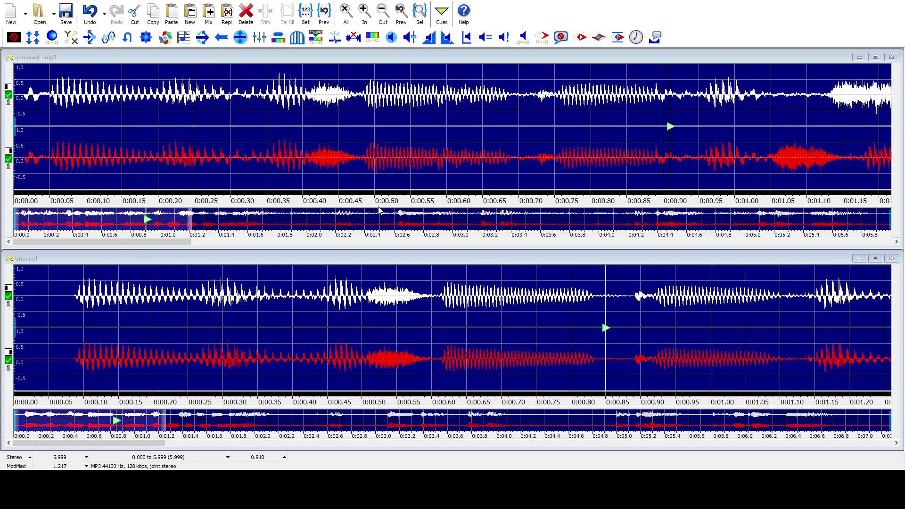
pyautogui.click(379, 211)
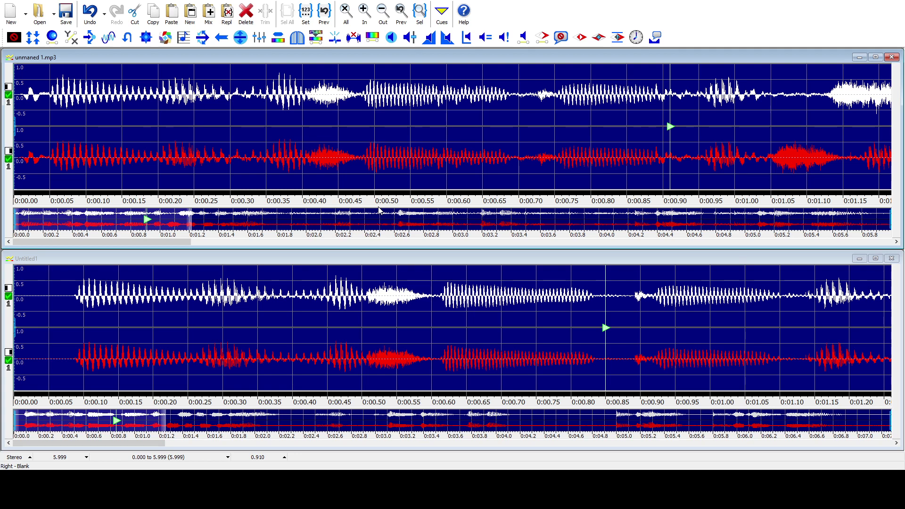
pyautogui.press('space')
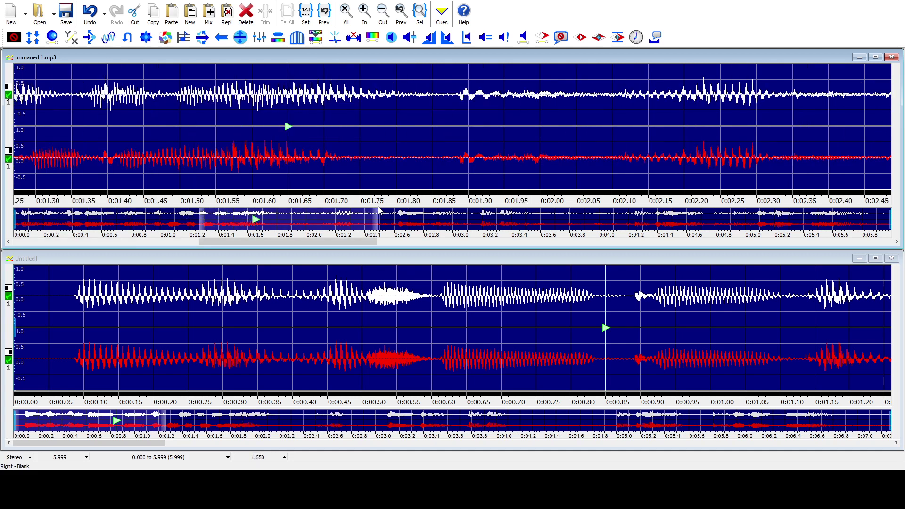